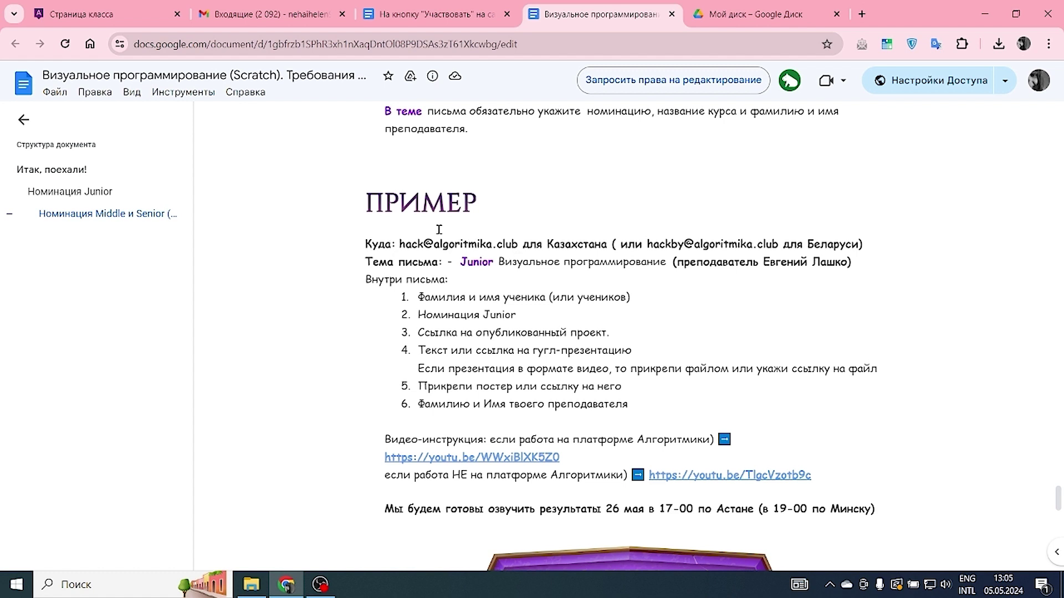
{"action": "left_click_drag", "start_coordinate": [399, 244], "coordinate": [606, 245]}
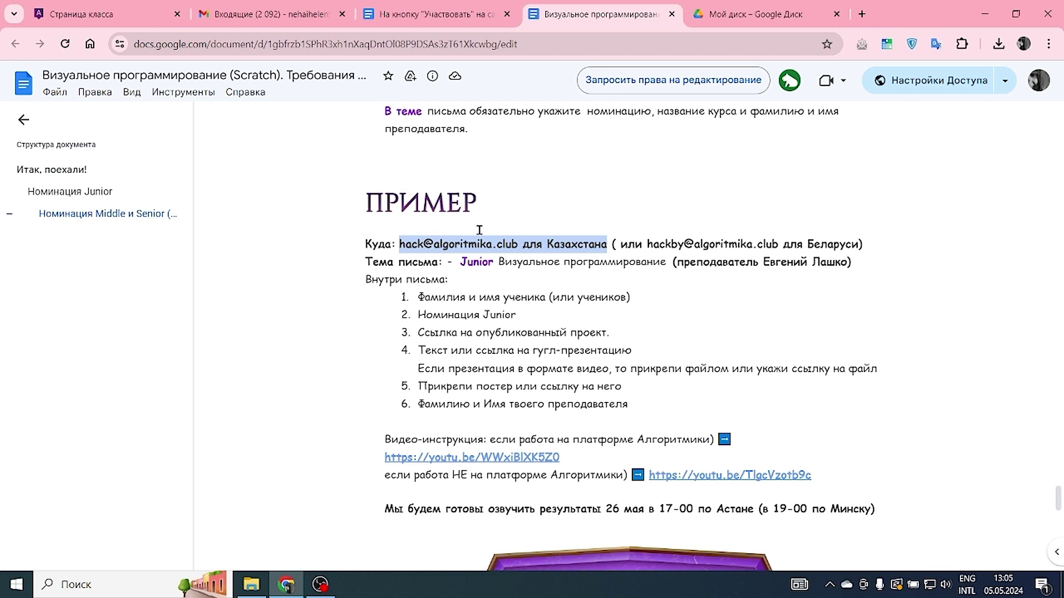
{"action": "left_click", "coordinate": [648, 245]}
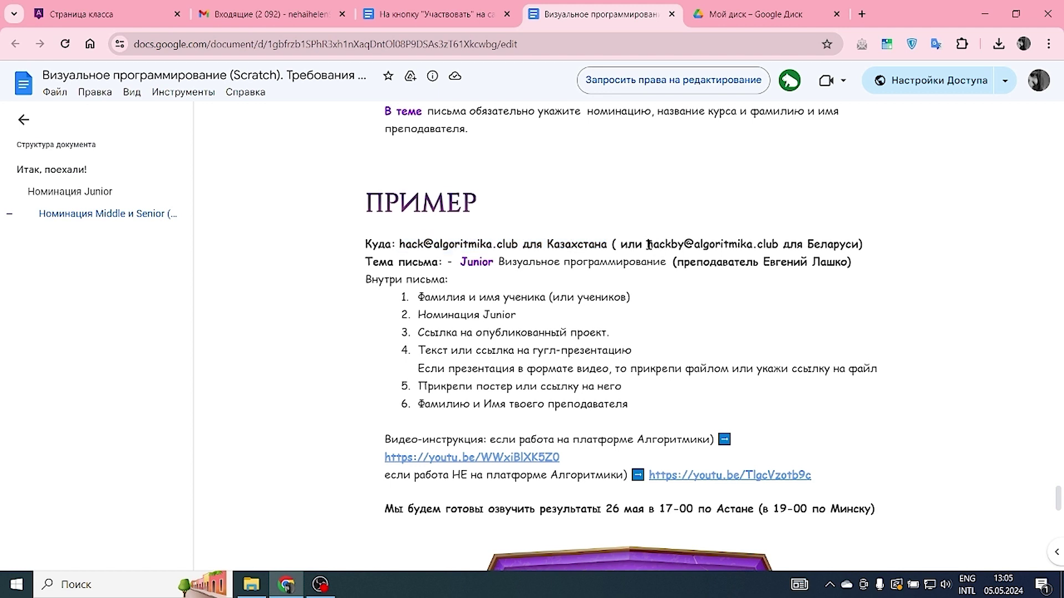
{"action": "left_click_drag", "start_coordinate": [645, 244], "coordinate": [774, 246]}
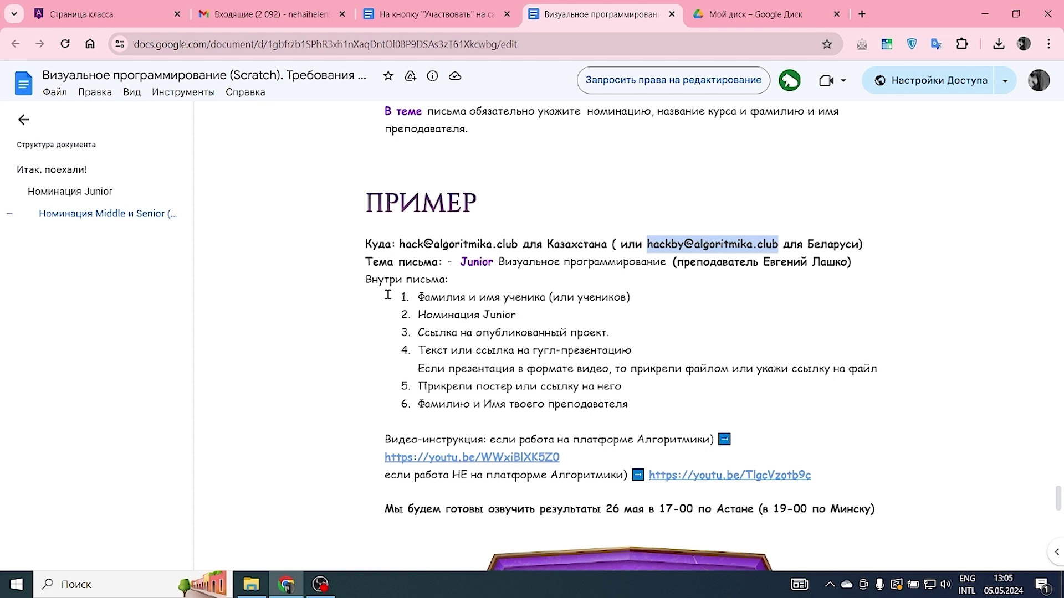
{"action": "right_click", "coordinate": [687, 244]}
{"action": "left_click", "coordinate": [741, 261]}
{"action": "left_click", "coordinate": [235, 19]}
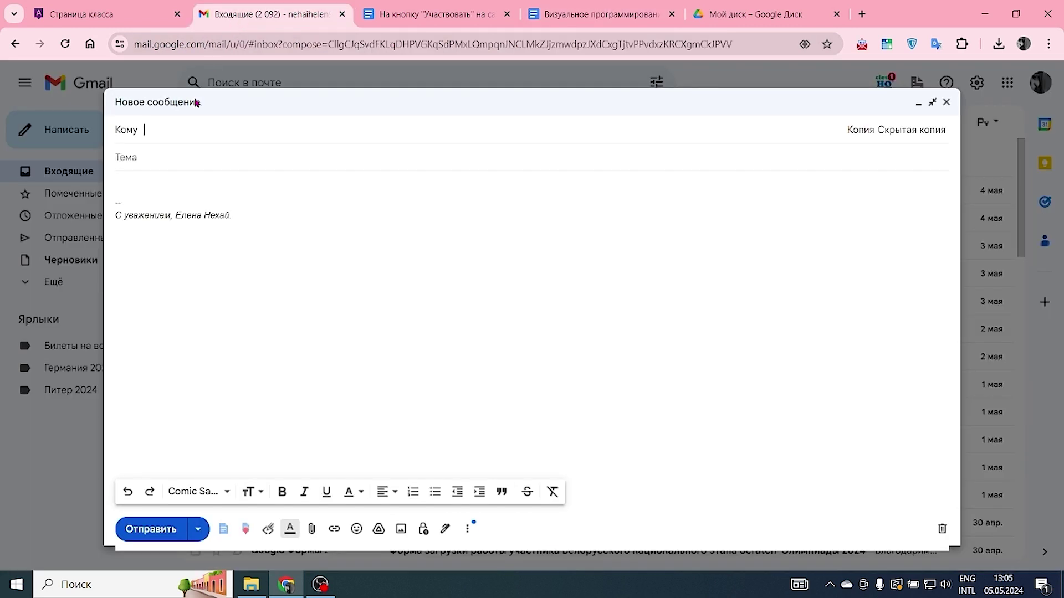
{"action": "right_click", "coordinate": [173, 134]}
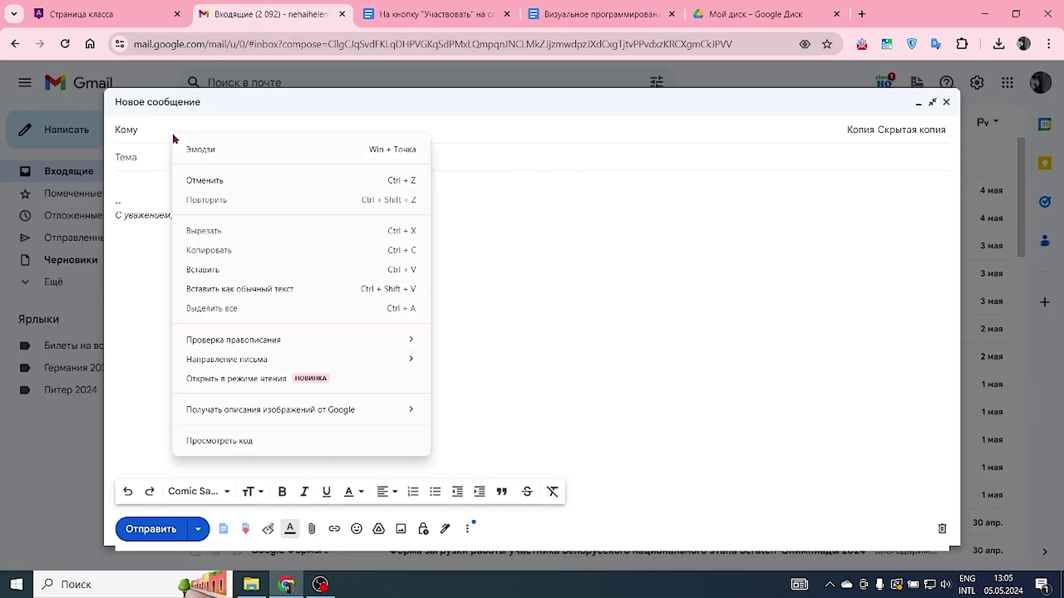
{"action": "left_click", "coordinate": [220, 269]}
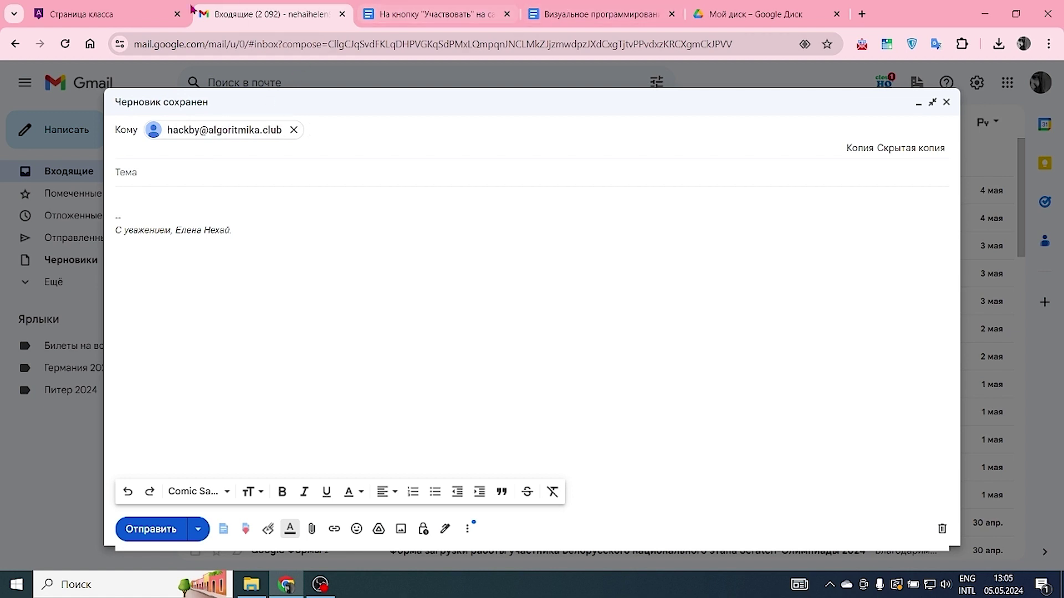
{"action": "left_click", "coordinate": [558, 13]}
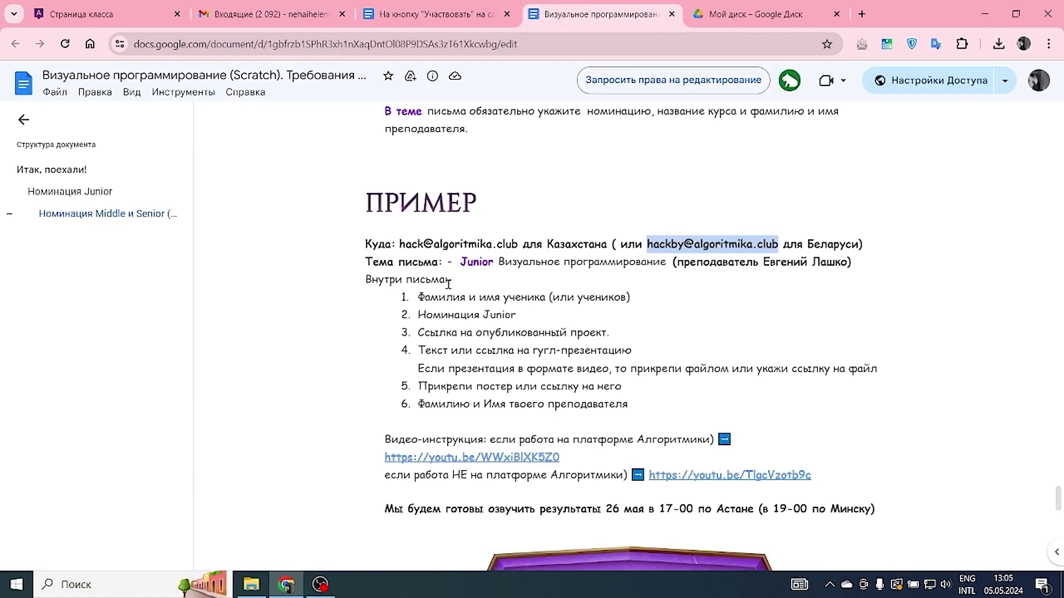
- Copy the sample Тема письма line, from Junior through the bracketed teacher
{"action": "left_click_drag", "start_coordinate": [460, 263], "coordinate": [853, 265]}
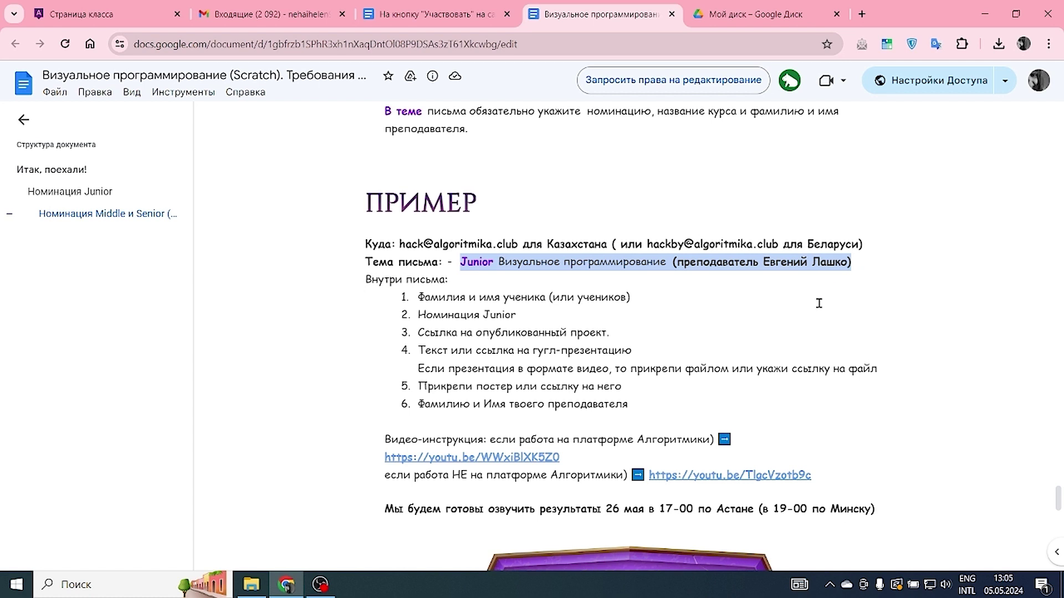
{"action": "right_click", "coordinate": [786, 265]}
{"action": "left_click", "coordinate": [812, 281]}
{"action": "left_click", "coordinate": [211, 16]}
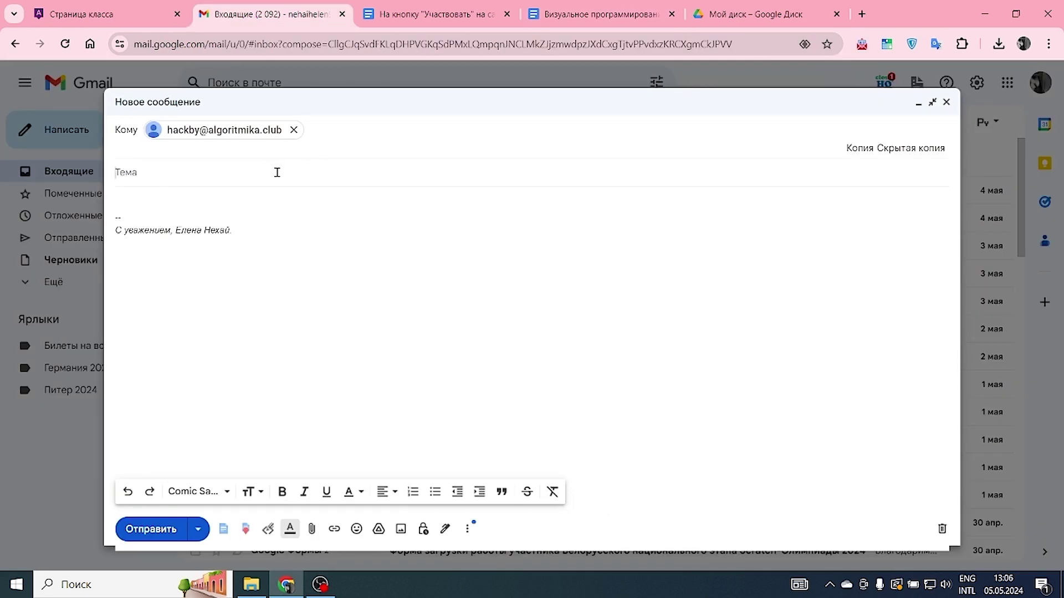
- Paste the copied line into the subject and change Junior to Middle
{"action": "left_click", "coordinate": [277, 172]}
{"action": "key", "text": "ctrl+v"}
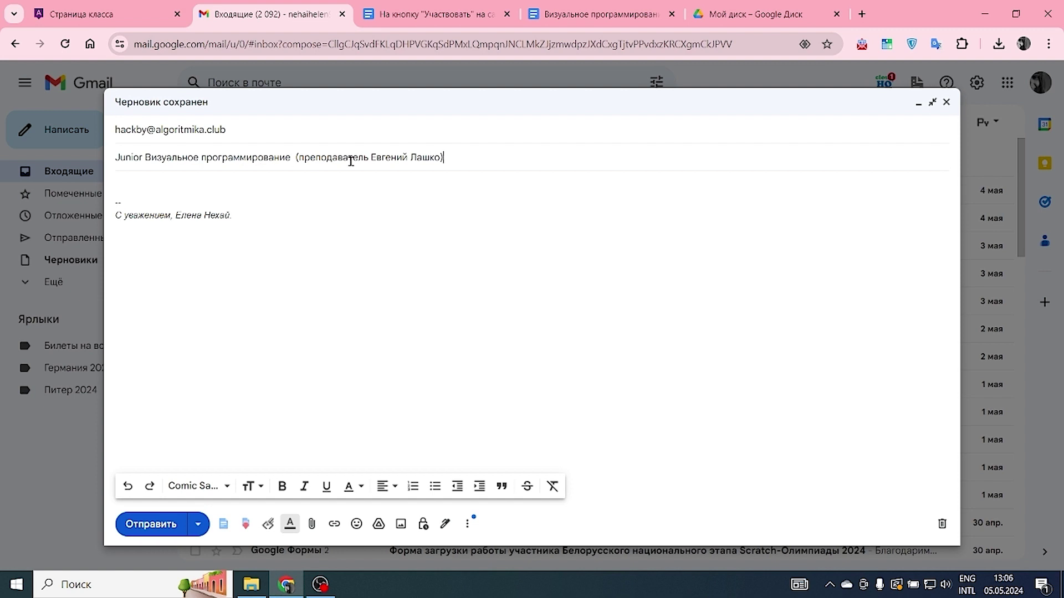
{"action": "left_click", "coordinate": [143, 157]}
{"action": "key", "text": "BackSpace"}
{"action": "key", "text": "BackSpace"}
{"action": "key", "text": "BackSpace"}
{"action": "key", "text": "BackSpace"}
{"action": "key", "text": "BackSpace"}
{"action": "key", "text": "BackSpace"}
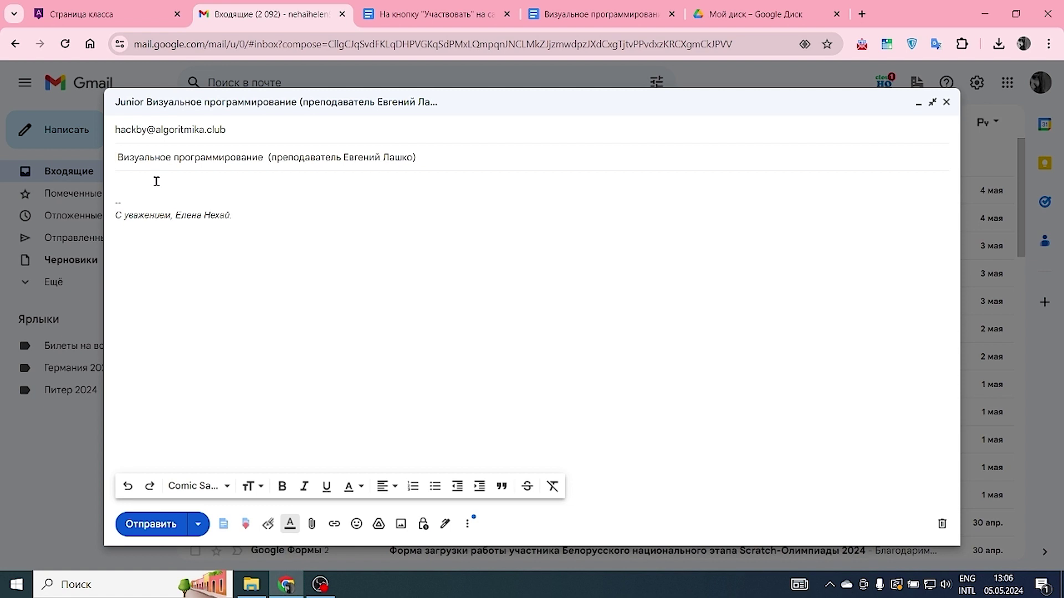
{"action": "type", "text": "Mi "}
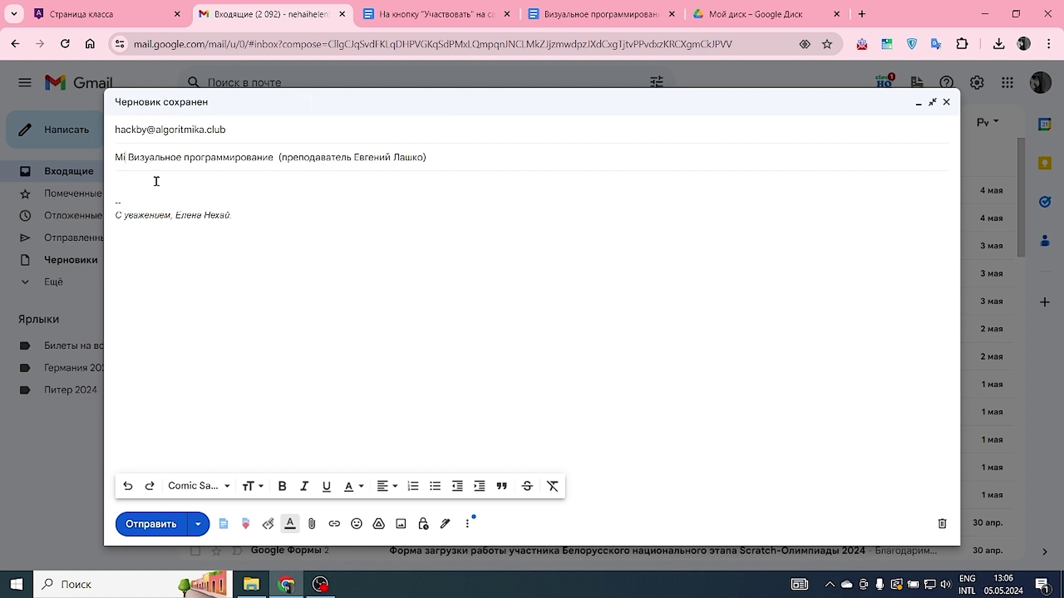
{"action": "type", "text": "ddle"}
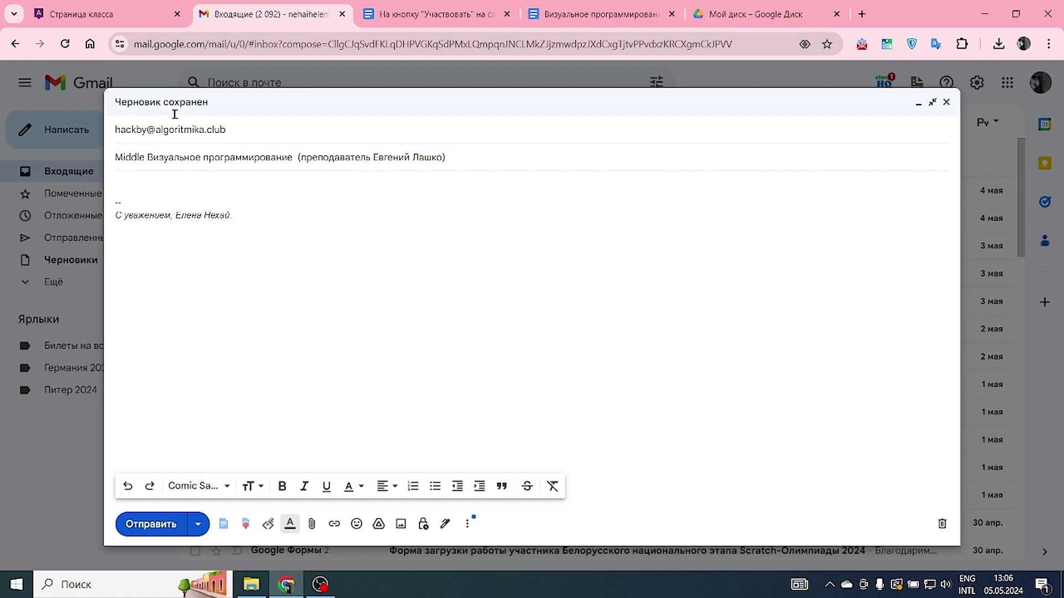
{"action": "left_click", "coordinate": [115, 6]}
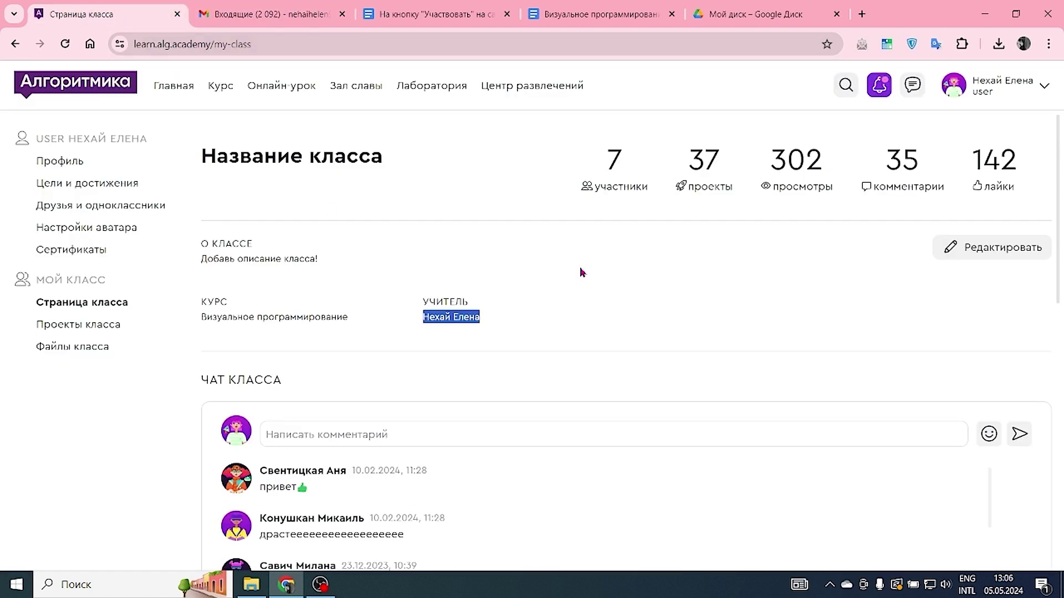
- Copy the УЧИТЕЛЬ name from the class page and select the old teacher name in the subject
{"action": "left_click", "coordinate": [1009, 84]}
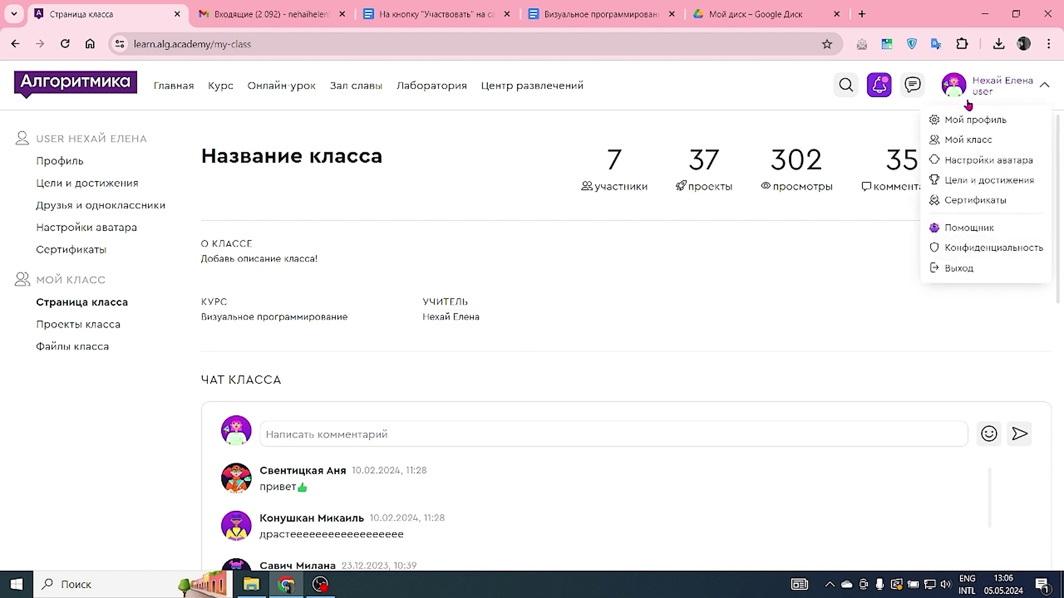
{"action": "left_click", "coordinate": [971, 141]}
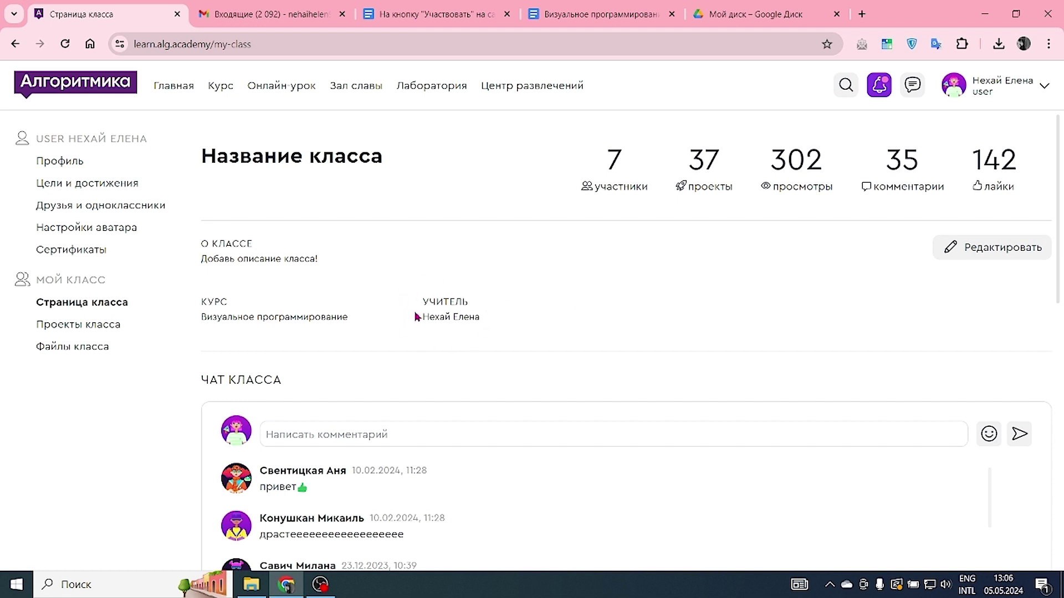
{"action": "left_click_drag", "start_coordinate": [423, 320], "coordinate": [491, 325]}
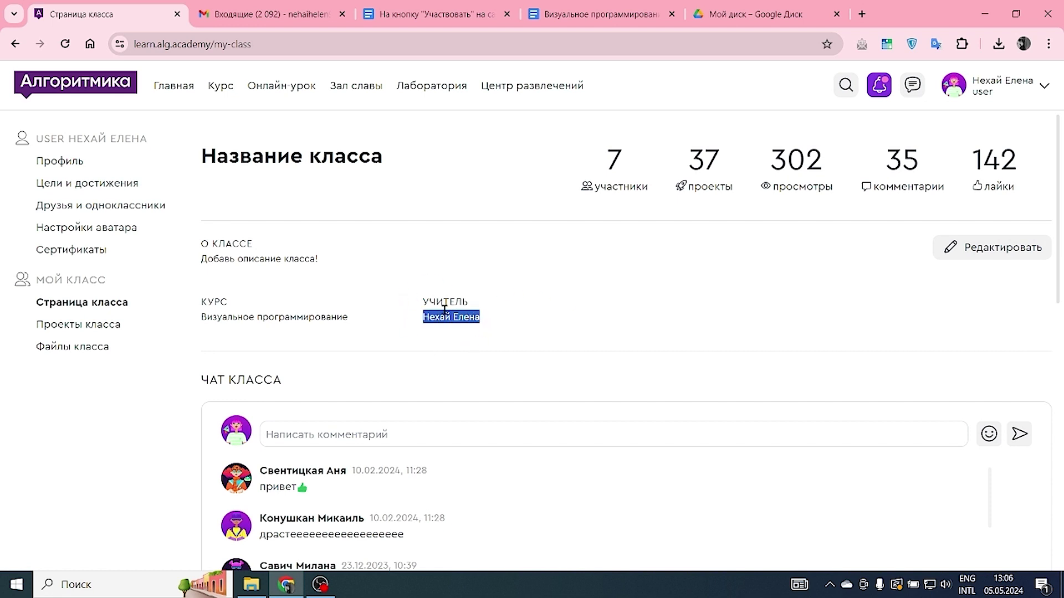
{"action": "right_click", "coordinate": [441, 319]}
{"action": "left_click", "coordinate": [494, 335]}
{"action": "left_click", "coordinate": [257, 23]}
{"action": "left_click_drag", "start_coordinate": [443, 158], "coordinate": [378, 159]}
- Swap the old teacher in the subject's brackets for the copied teacher's name
{"action": "key", "text": "BackSpace"}
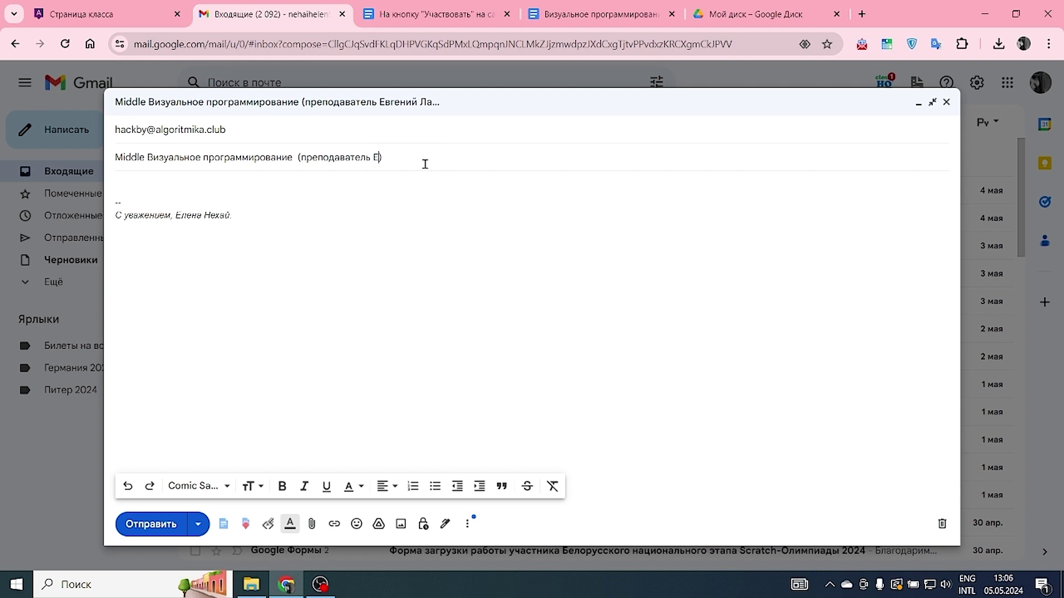
{"action": "key", "text": "ctrl+v"}
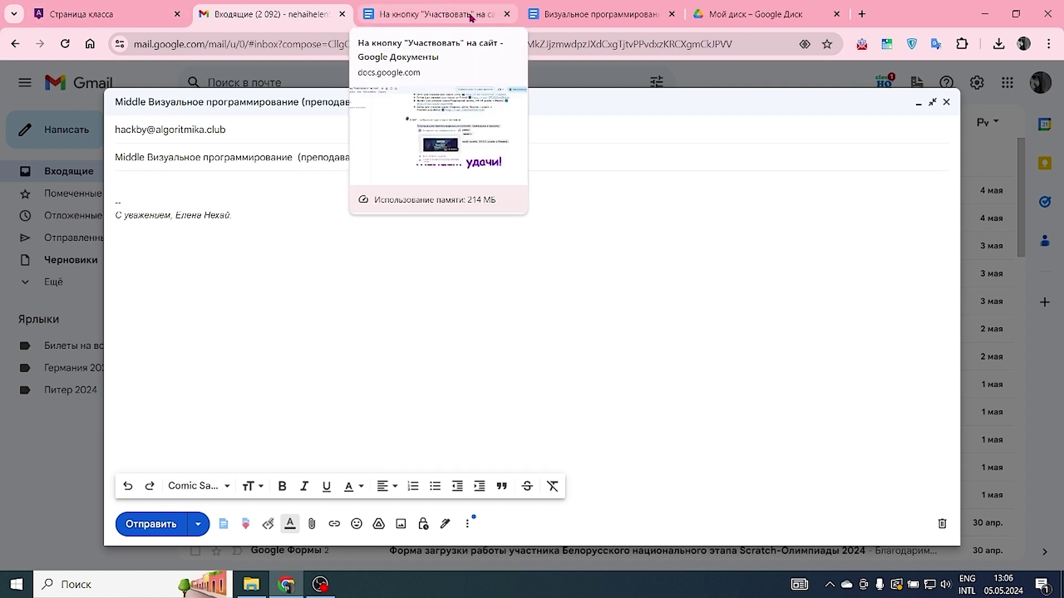
{"action": "left_click", "coordinate": [607, 16]}
- Copy list items 1–6 under Внутри письма from the requirements document
{"action": "scroll", "coordinate": [807, 377], "scroll_direction": "down", "scroll_amount": 1}
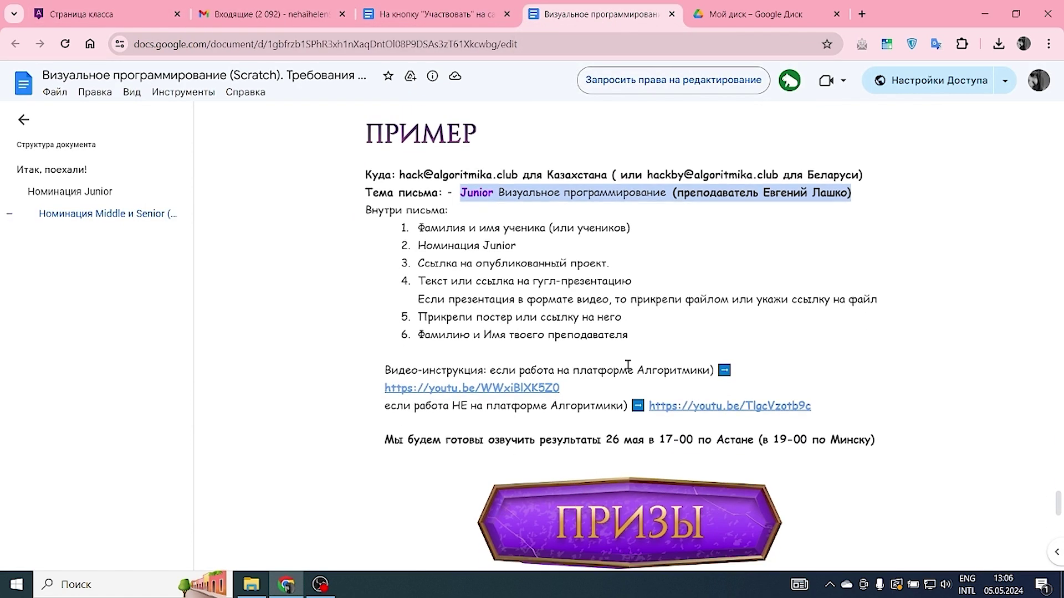
{"action": "left_click_drag", "start_coordinate": [643, 339], "coordinate": [415, 223]}
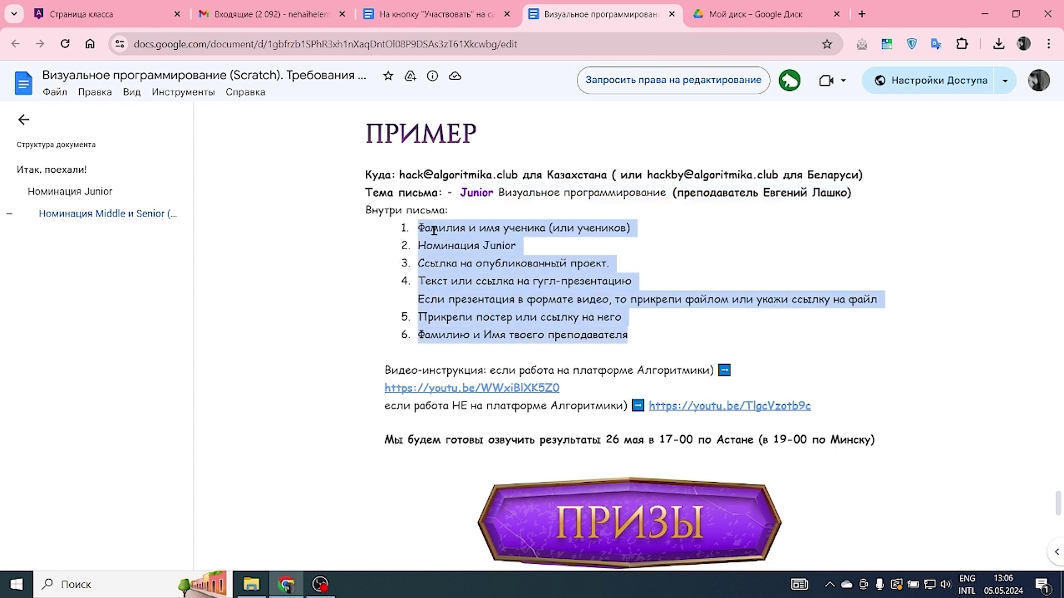
{"action": "right_click", "coordinate": [436, 236]}
{"action": "left_click", "coordinate": [486, 246]}
{"action": "left_click", "coordinate": [240, 17]}
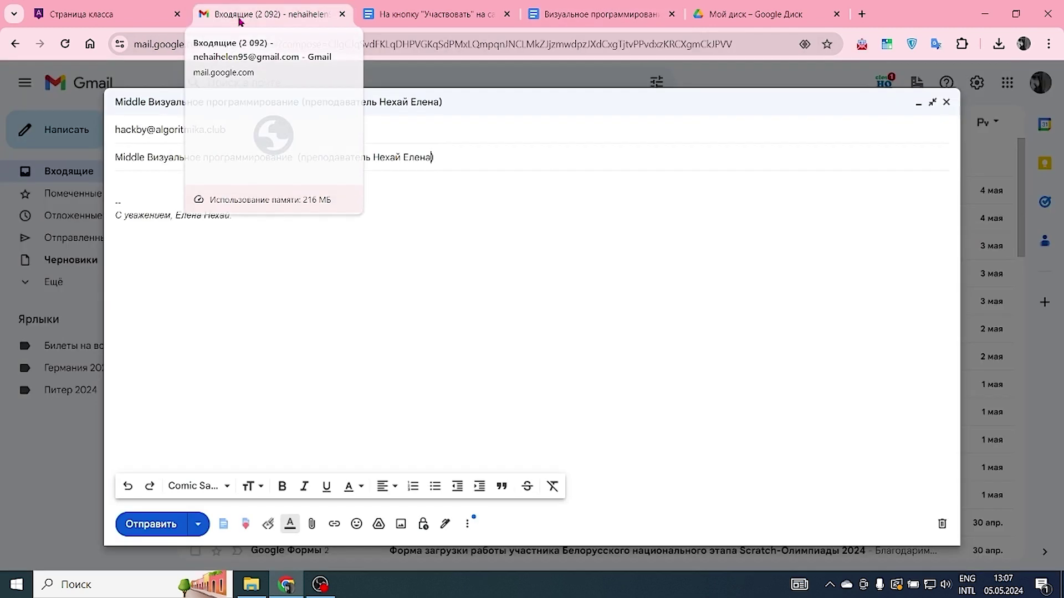
- Paste the requirements list into the body as plain text and overwrite its first line
{"action": "right_click", "coordinate": [132, 185]}
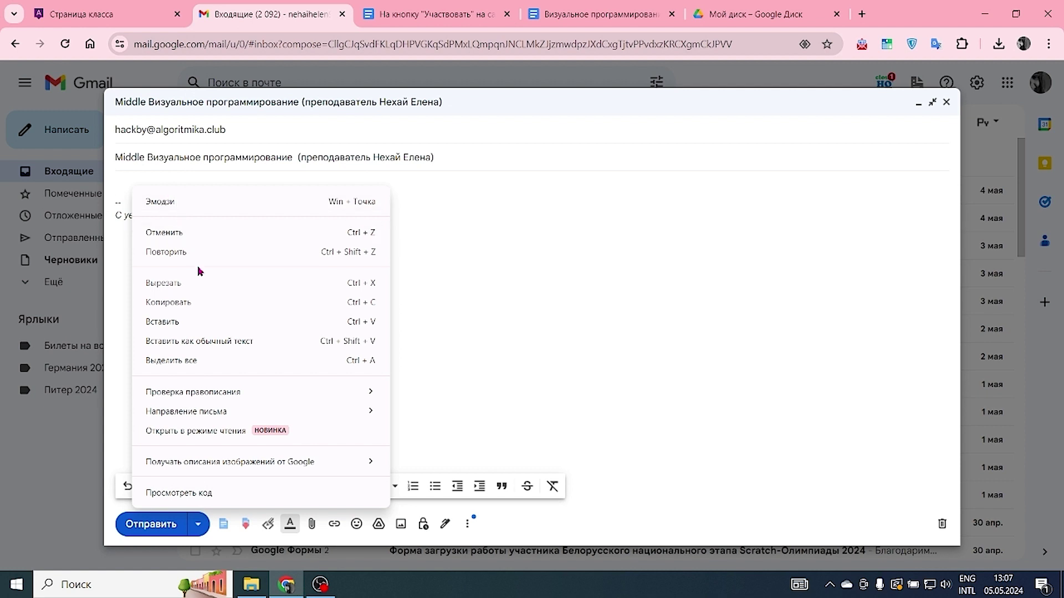
{"action": "left_click", "coordinate": [229, 344]}
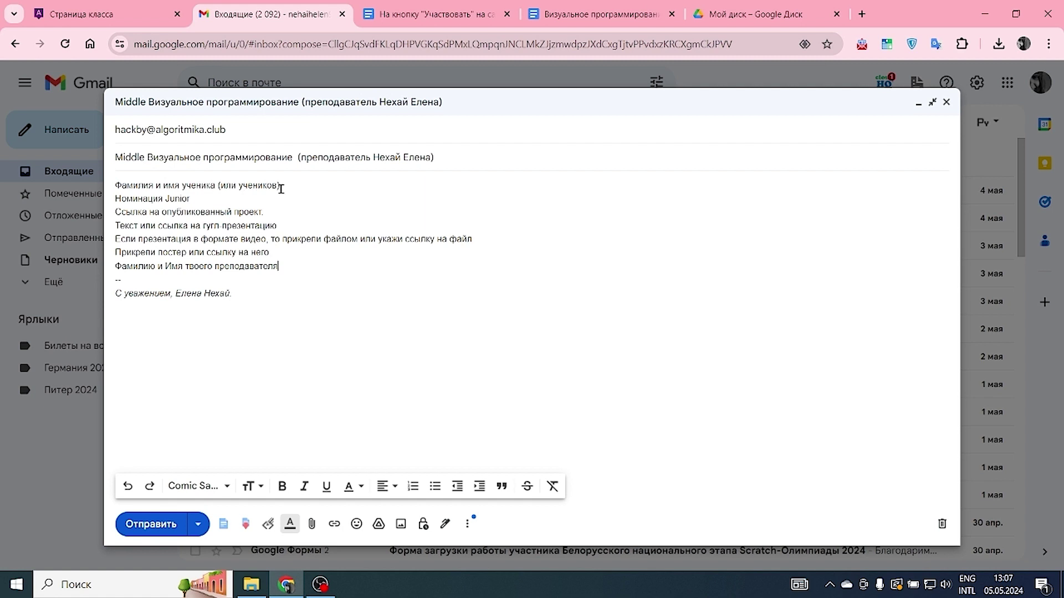
{"action": "left_click_drag", "start_coordinate": [281, 185], "coordinate": [115, 185]}
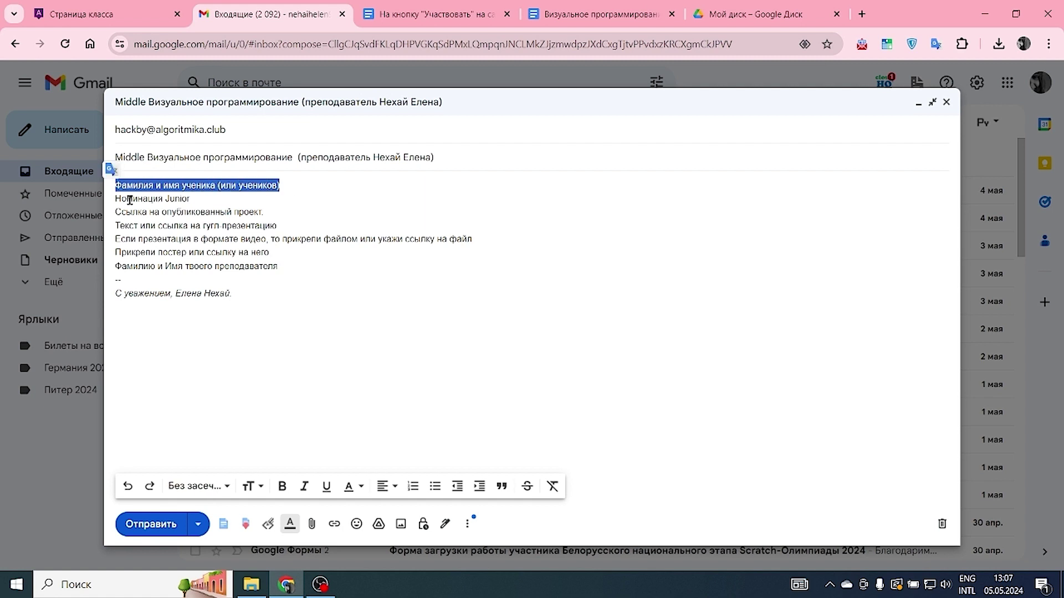
{"action": "type", "text": "Yt"}
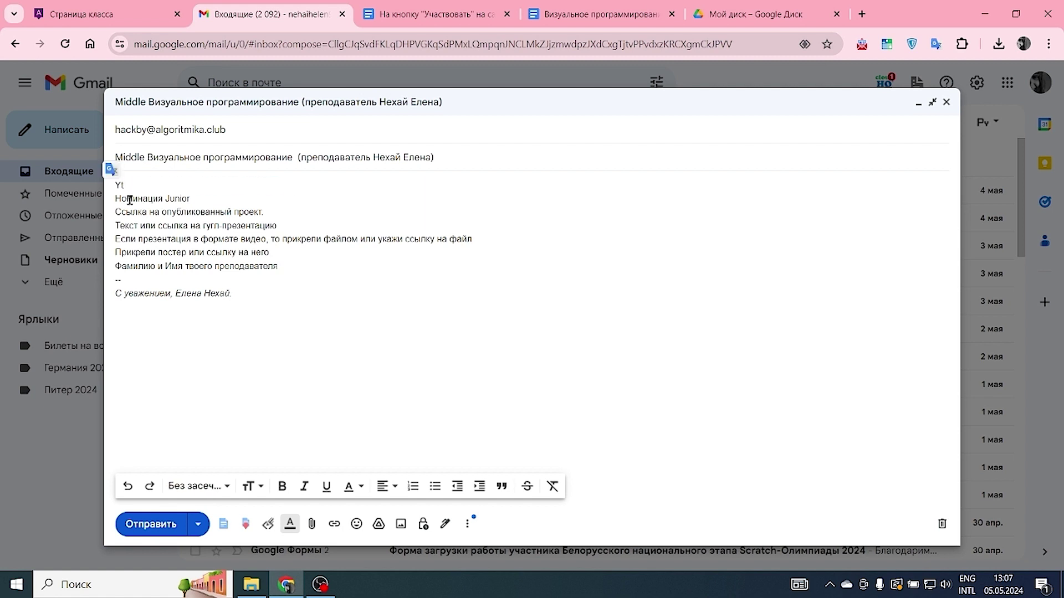
{"action": "key", "text": "alt+shift"}
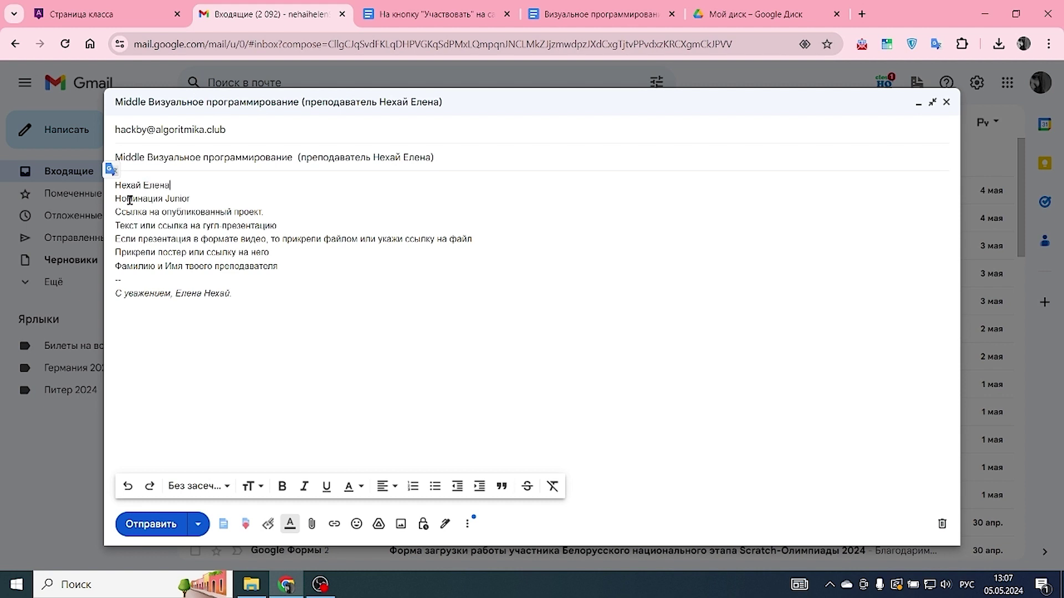
- Delete Junior from the Номинация line and switch to the English layout for Middle
{"action": "left_click_drag", "start_coordinate": [194, 199], "coordinate": [165, 198]}
{"action": "key", "text": "BackSpace"}
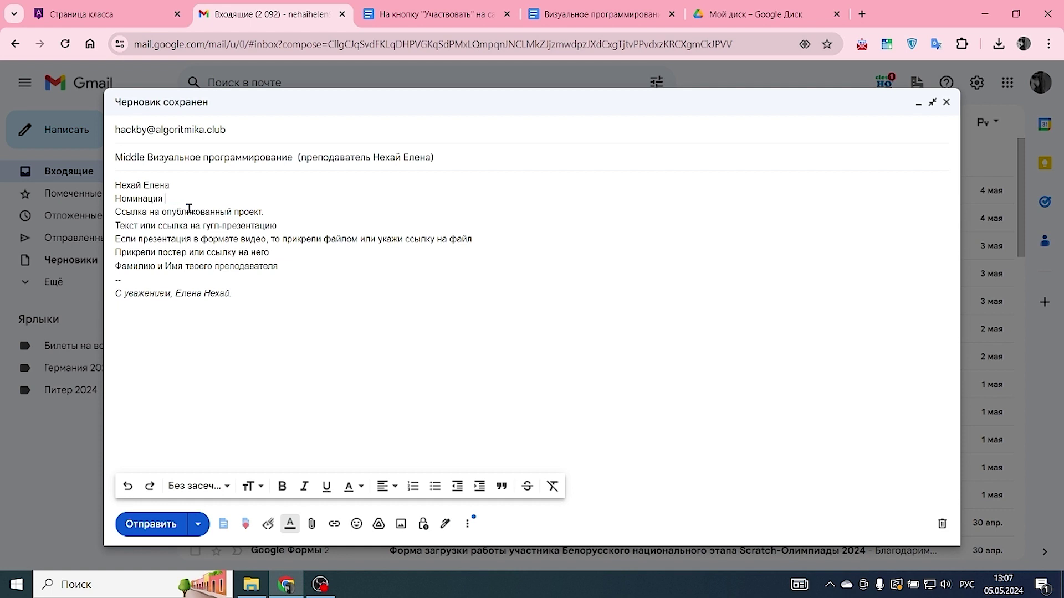
{"action": "key", "text": "alt+shift"}
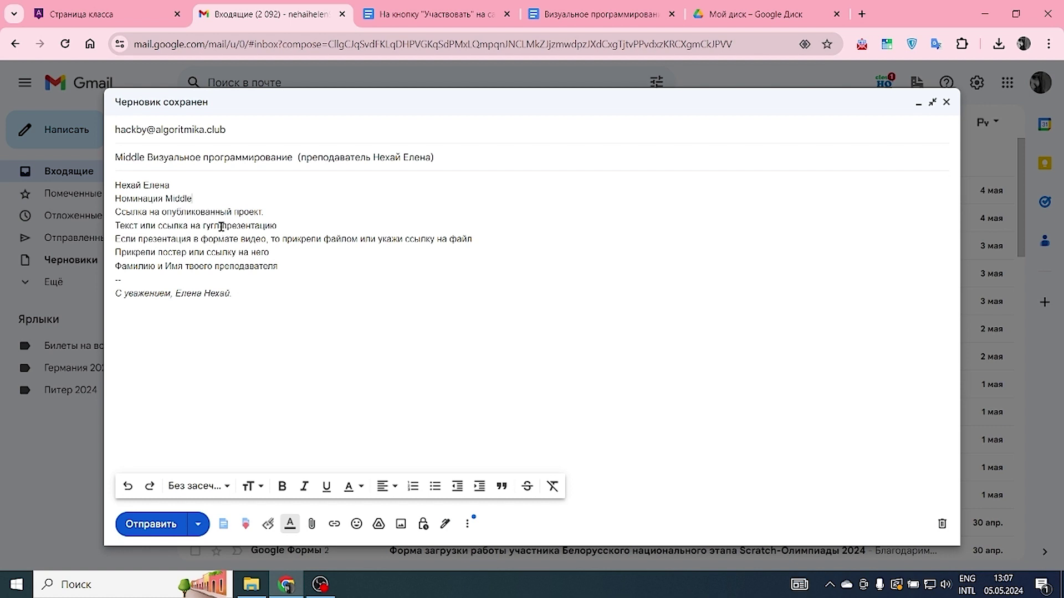
- Open Хакатон Fantasy Games Middle ч.1 from Лаборатория and view its Описание и публикация settings
{"action": "left_click", "coordinate": [109, 16]}
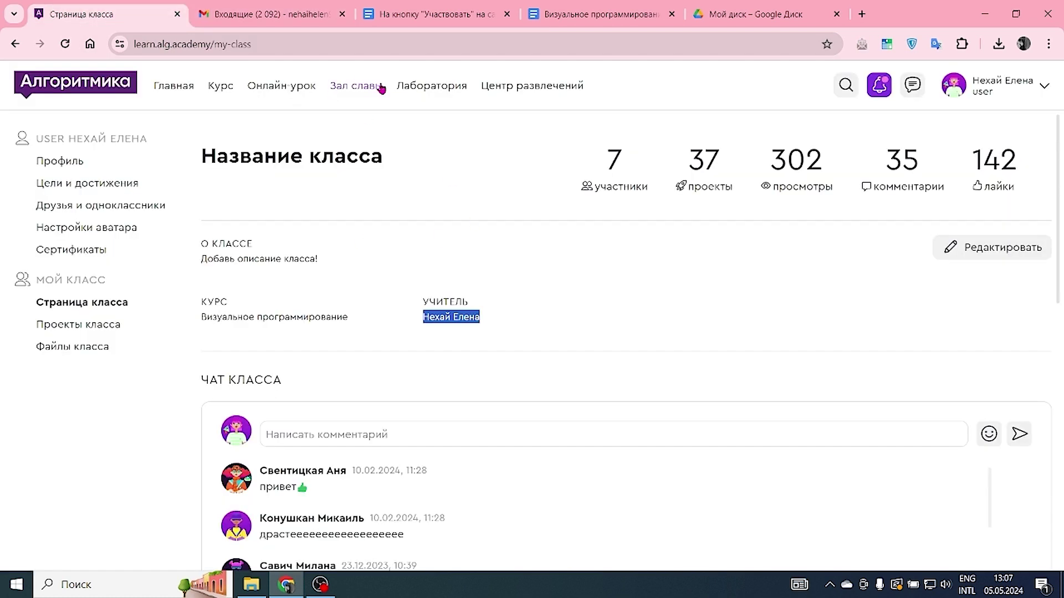
{"action": "left_click", "coordinate": [432, 86]}
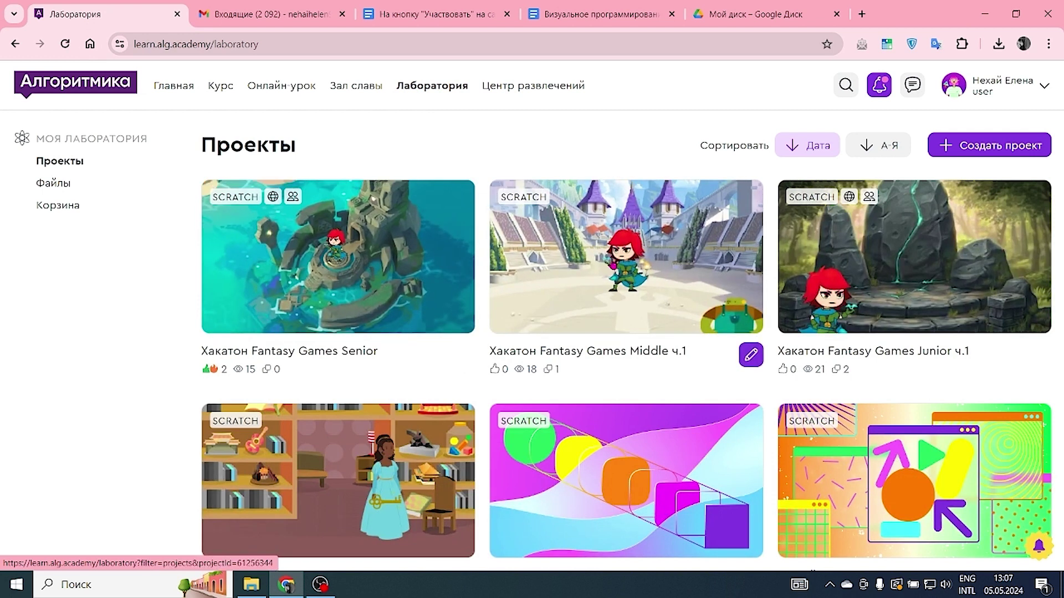
{"action": "left_click", "coordinate": [613, 263]}
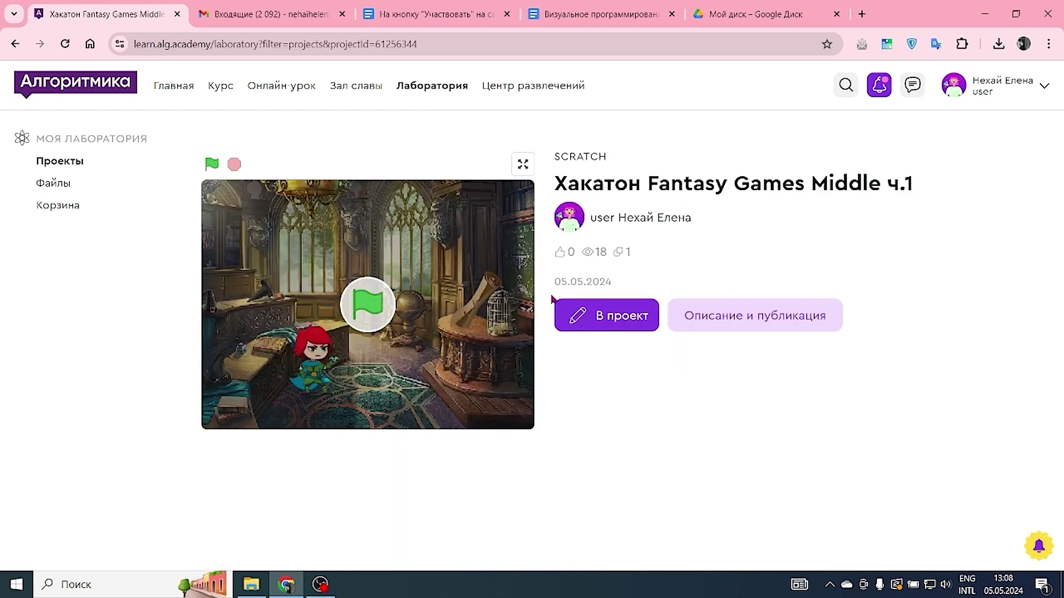
{"action": "left_click", "coordinate": [721, 320]}
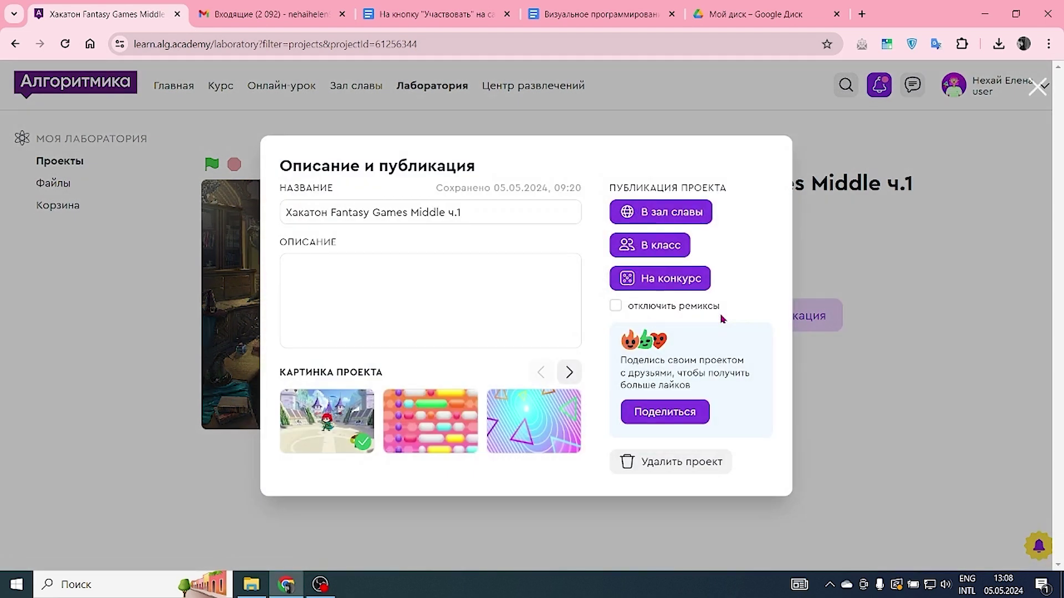
{"action": "left_click", "coordinate": [575, 12]}
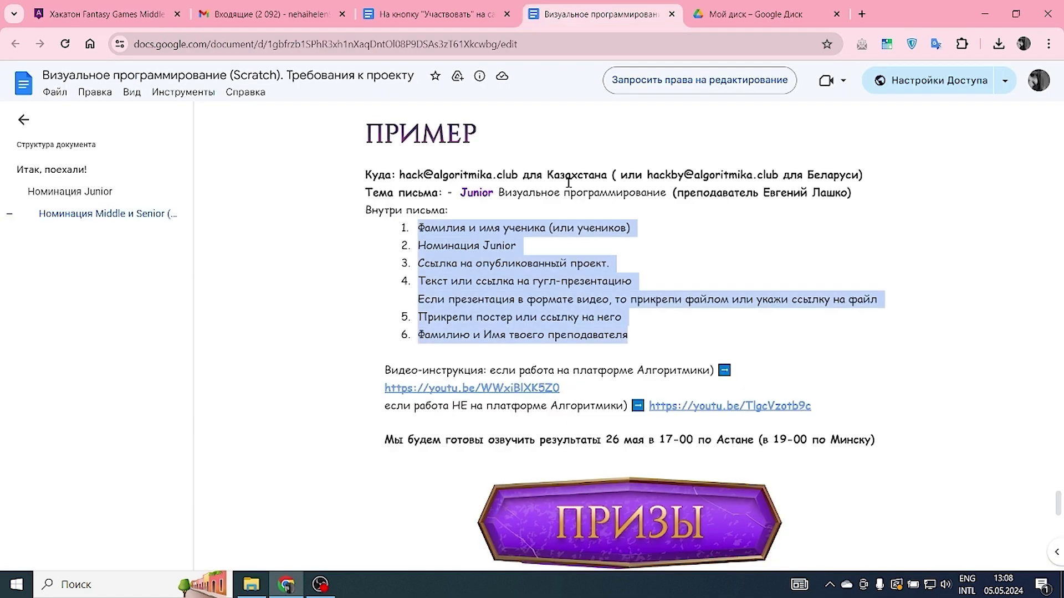
- Select Fantasy in naming rule item 3, then select the project's current Название text
{"action": "scroll", "coordinate": [543, 370], "scroll_direction": "up", "scroll_amount": 10}
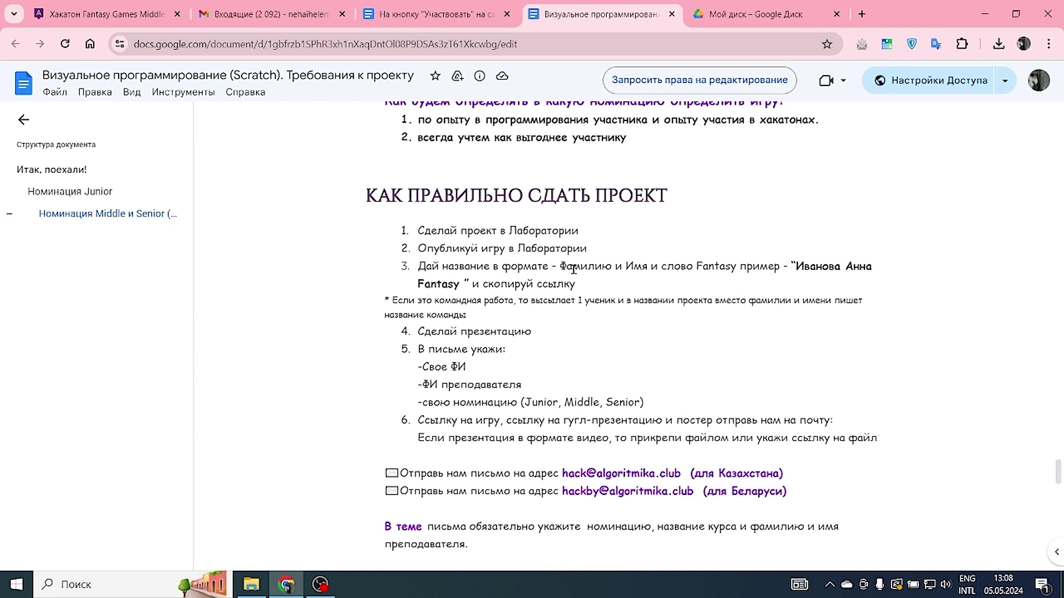
{"action": "left_click_drag", "start_coordinate": [697, 267], "coordinate": [738, 269]}
{"action": "key", "text": "ctrl+c"}
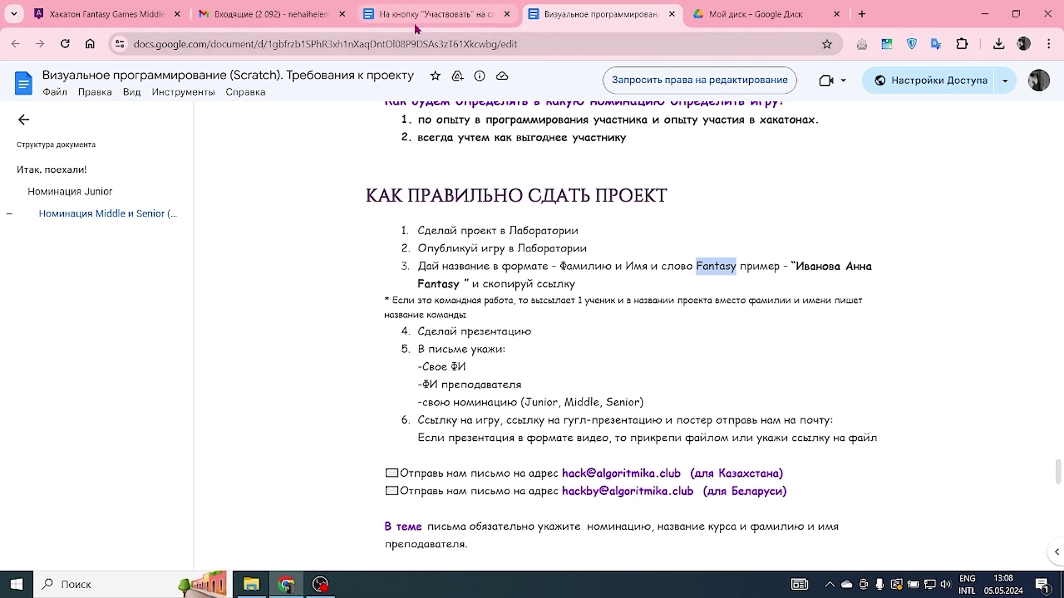
{"action": "left_click", "coordinate": [105, 14]}
{"action": "left_click_drag", "start_coordinate": [468, 213], "coordinate": [264, 207]}
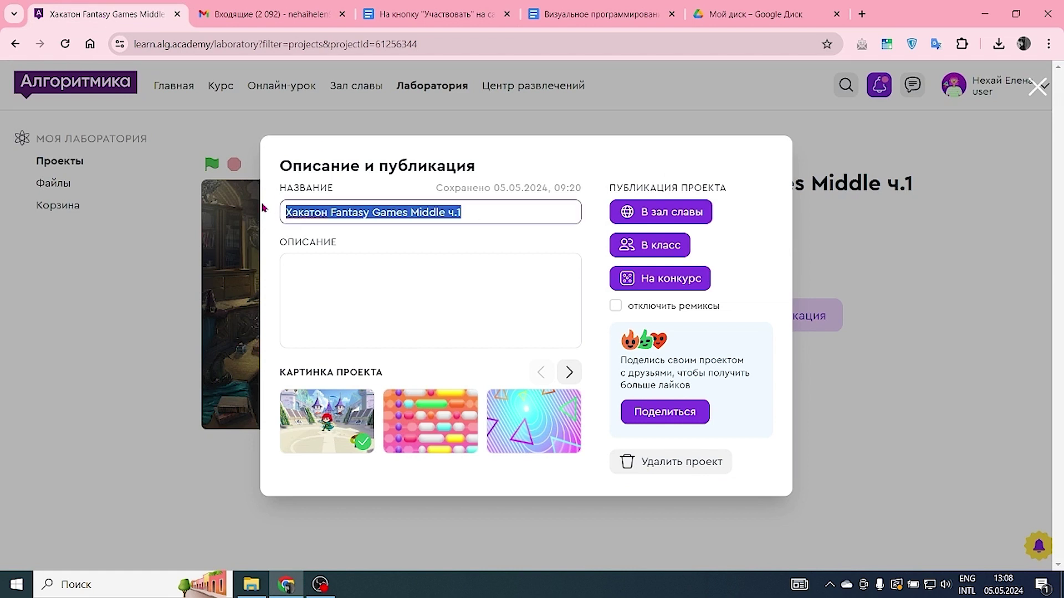
- Paste 'Fantasy' into the Название field and type the author's surname and first name before it
{"action": "key", "text": "ctrl+v"}
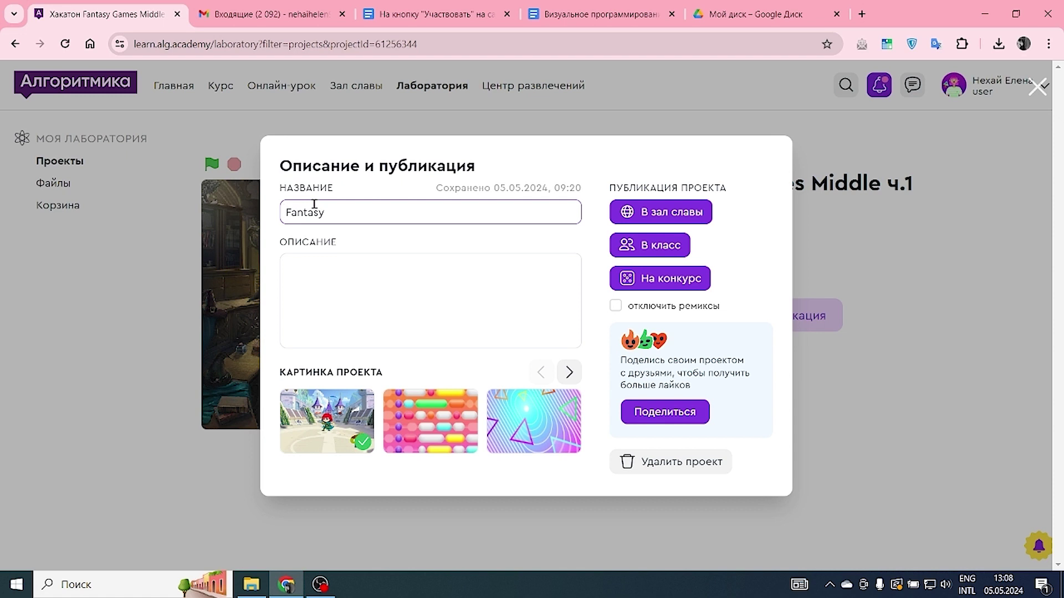
{"action": "key", "text": "alt+shift"}
{"action": "type", "text": "Не"}
{"action": "type", "text": "хай Еле"}
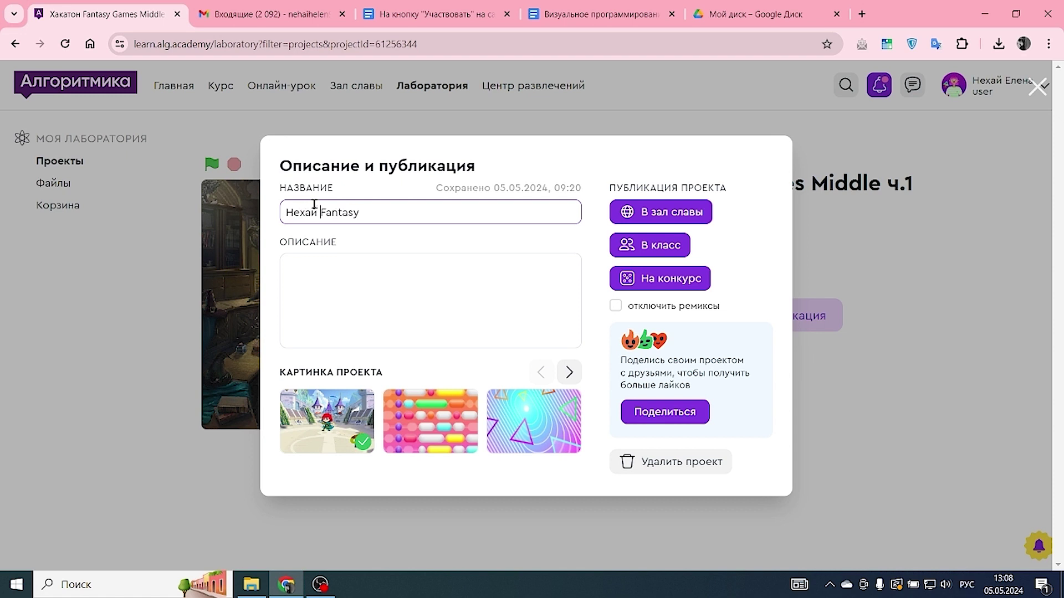
{"action": "type", "text": "на"}
{"action": "left_click", "coordinate": [600, 18]}
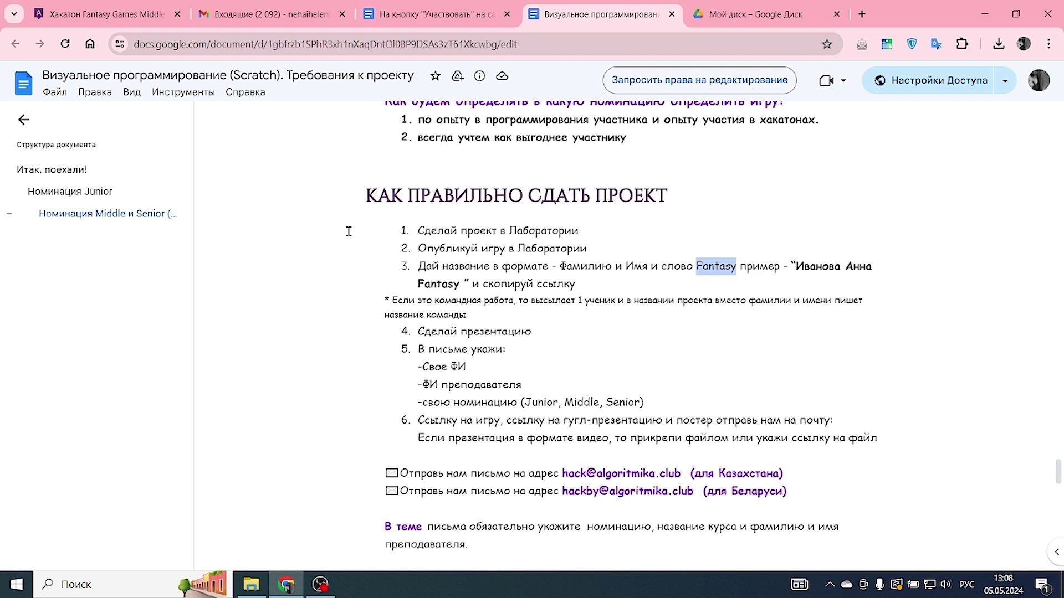
{"action": "left_click", "coordinate": [107, 23]}
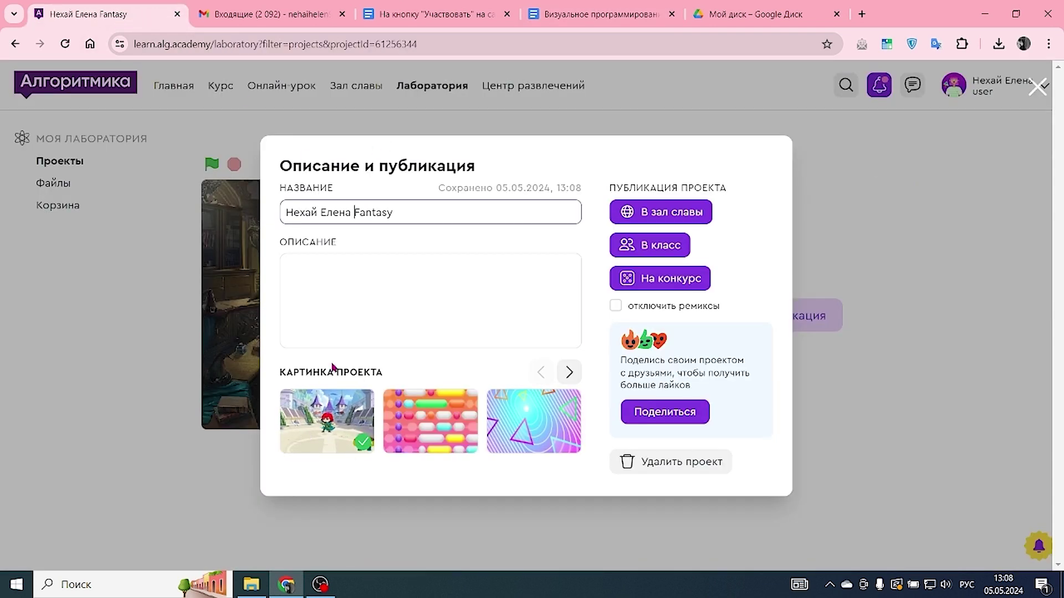
- Publish the Fantasy project to 'В класс' and 'В зал славы' and copy its share link
{"action": "left_click", "coordinate": [317, 279]}
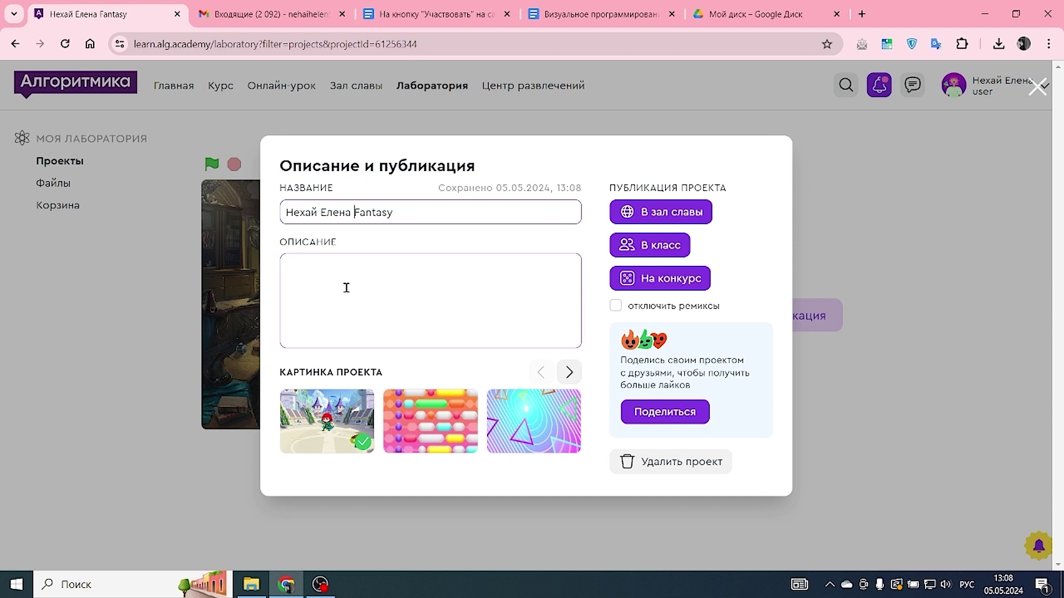
{"action": "left_click", "coordinate": [668, 250]}
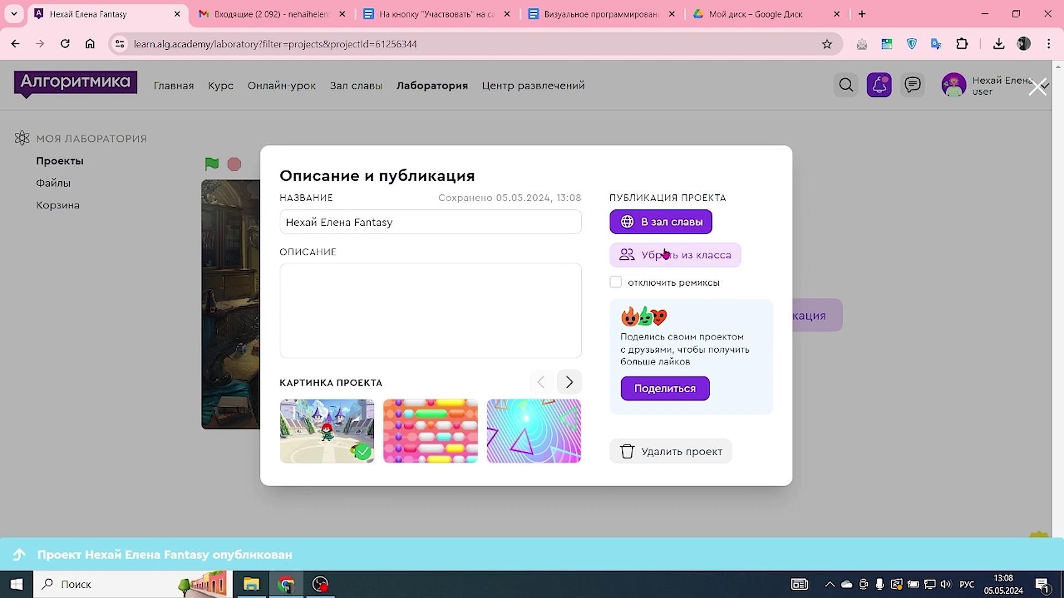
{"action": "left_click", "coordinate": [693, 228]}
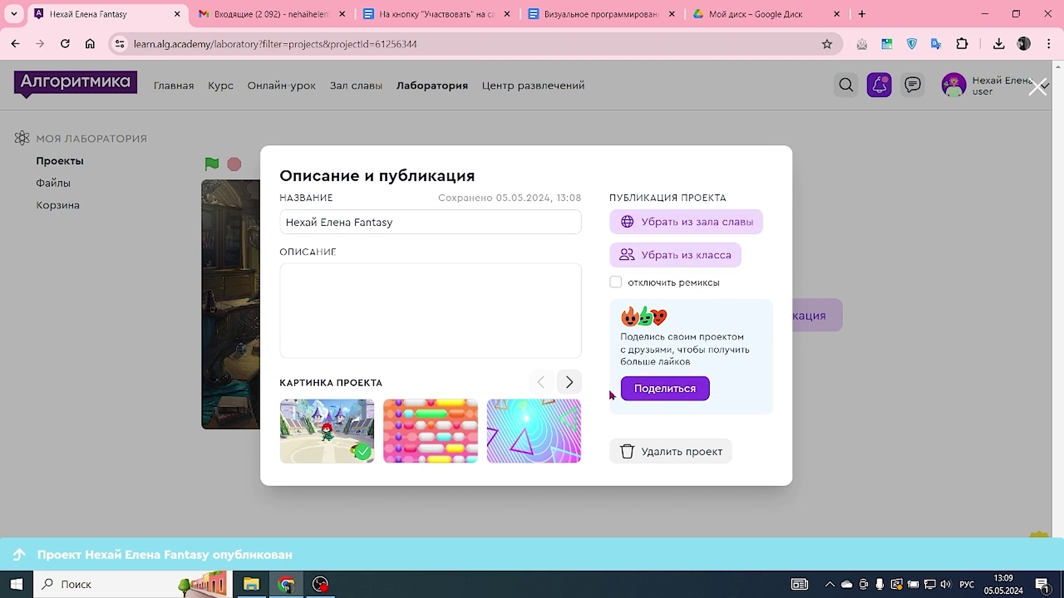
{"action": "left_click", "coordinate": [665, 391]}
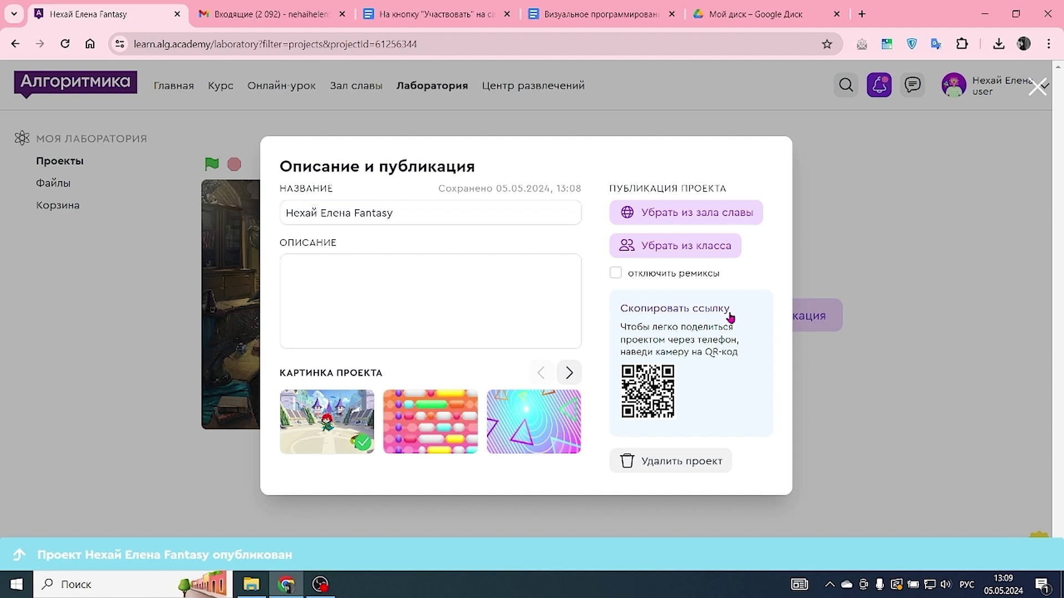
{"action": "left_click", "coordinate": [665, 309]}
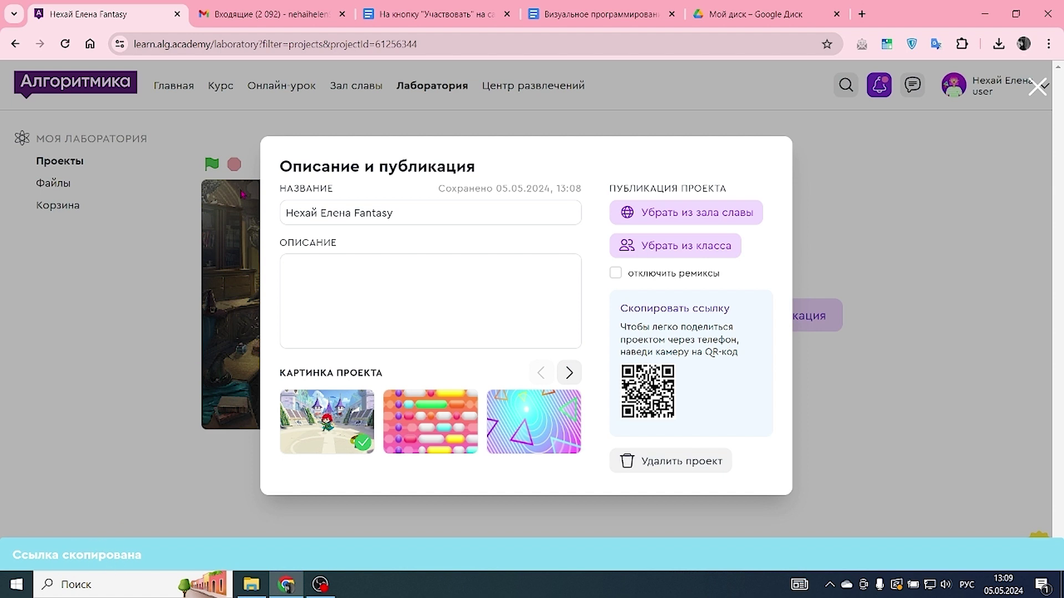
- Paste the project share link after 'Ссылка на опубликованный проект.' in the Gmail draft
{"action": "left_click", "coordinate": [292, 17]}
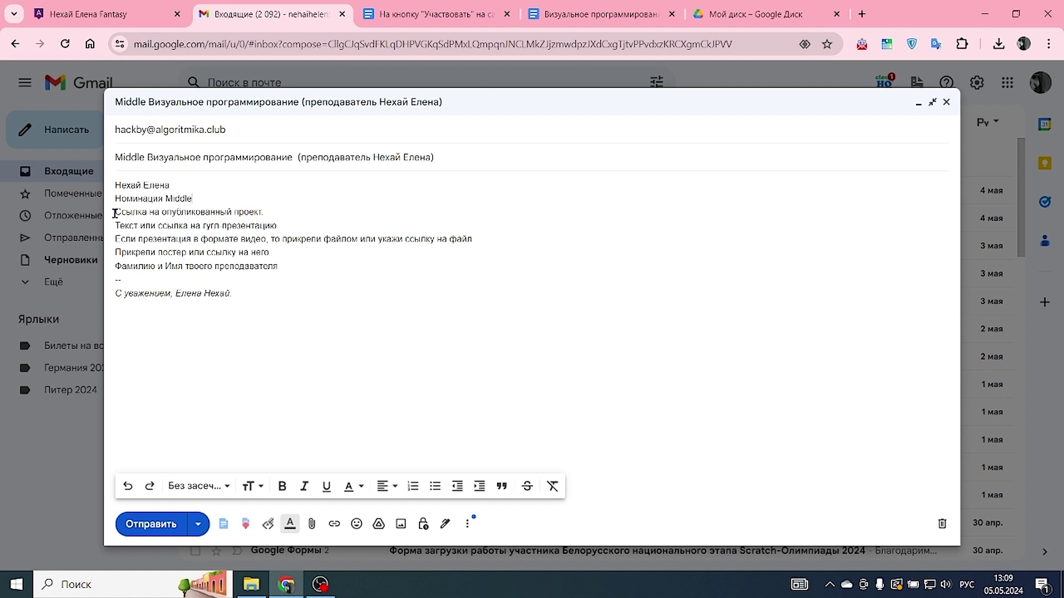
{"action": "right_click", "coordinate": [283, 209]}
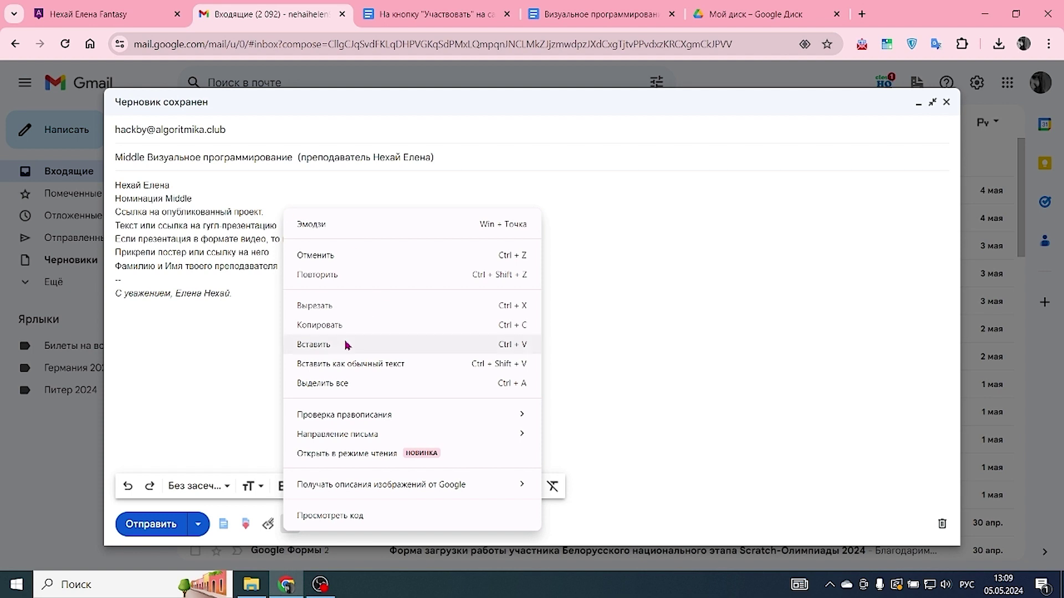
{"action": "left_click", "coordinate": [313, 345]}
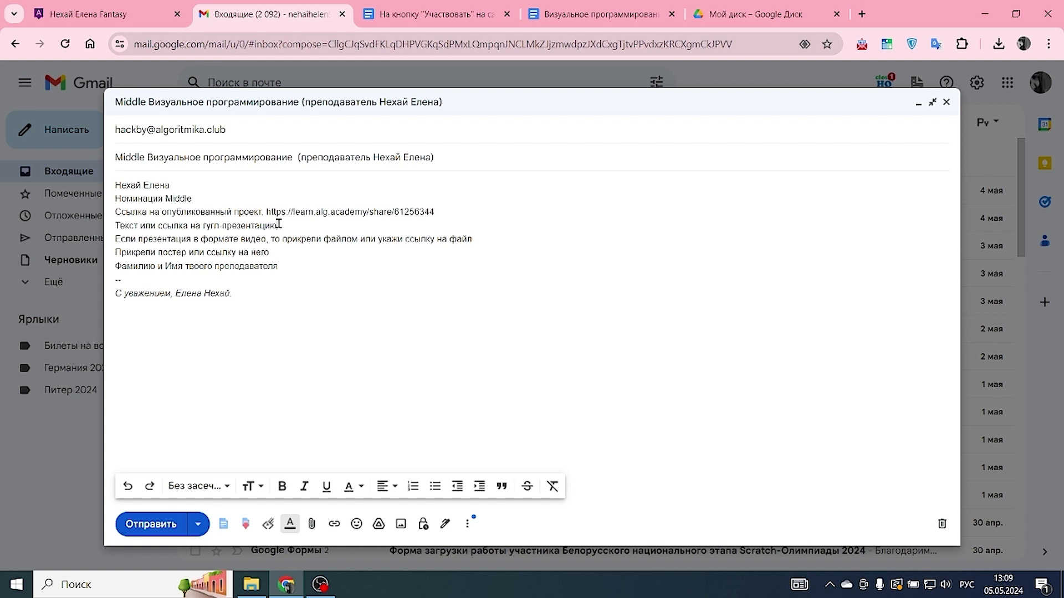
{"action": "left_click", "coordinate": [749, 15]}
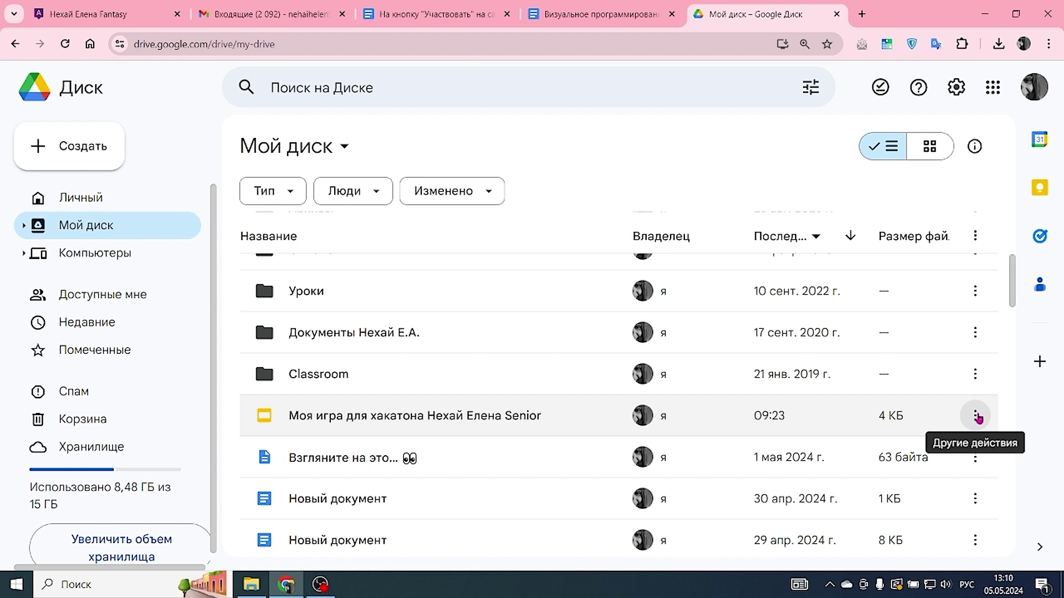
- Set the hackathon presentation's access to anyone with the link and copy its link
{"action": "left_click", "coordinate": [976, 417]}
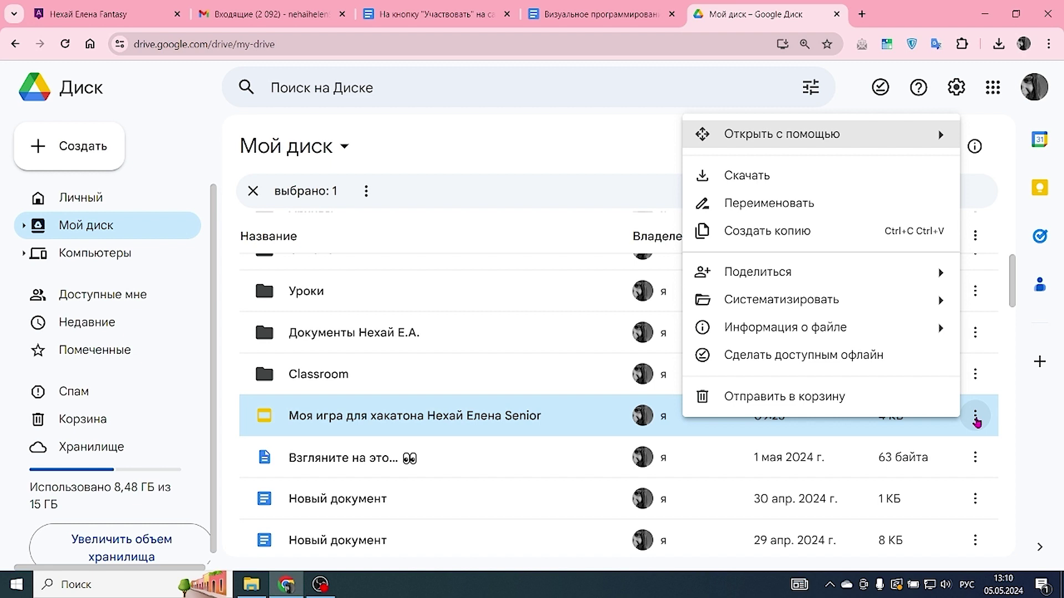
{"action": "mouse_move", "coordinate": [907, 273]}
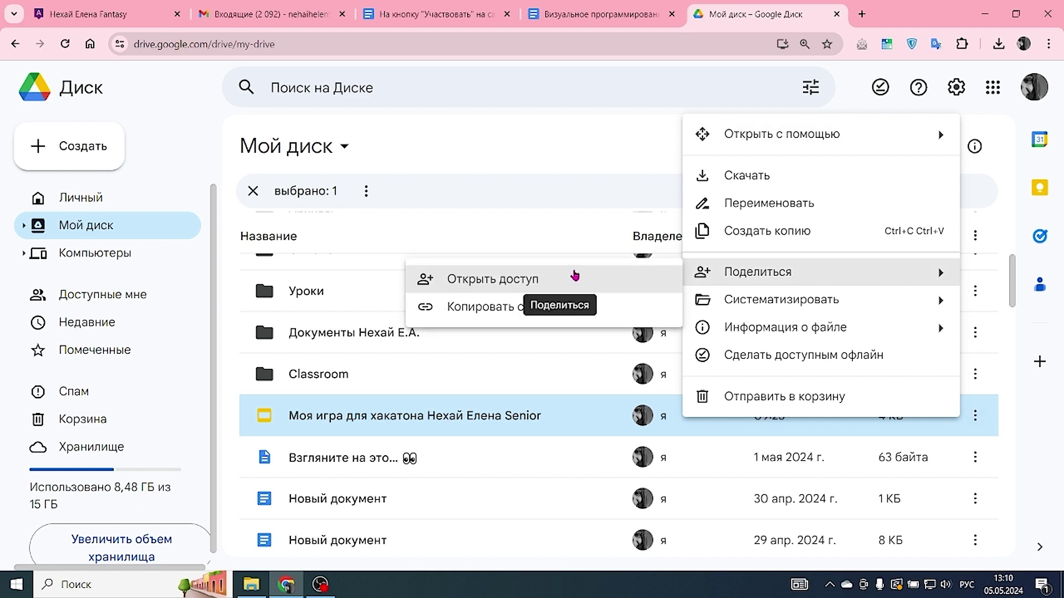
{"action": "left_click", "coordinate": [471, 281]}
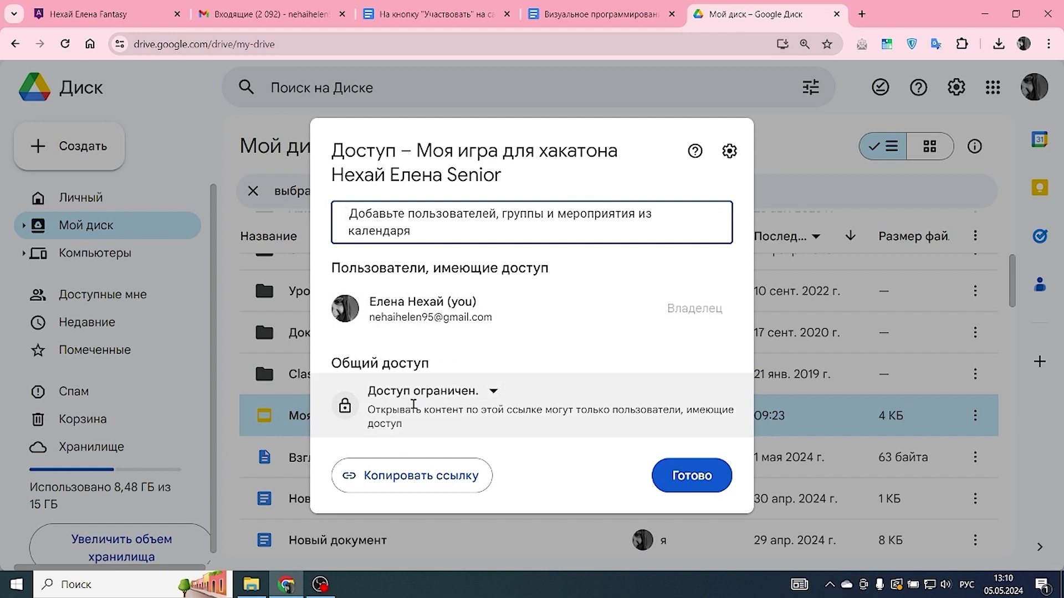
{"action": "left_click", "coordinate": [410, 393]}
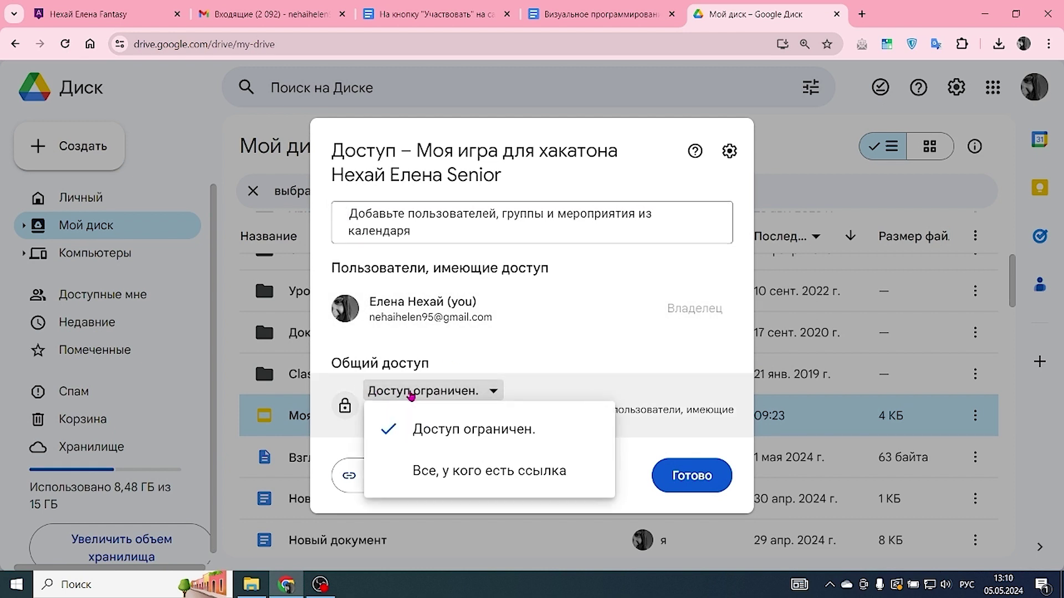
{"action": "left_click", "coordinate": [455, 472]}
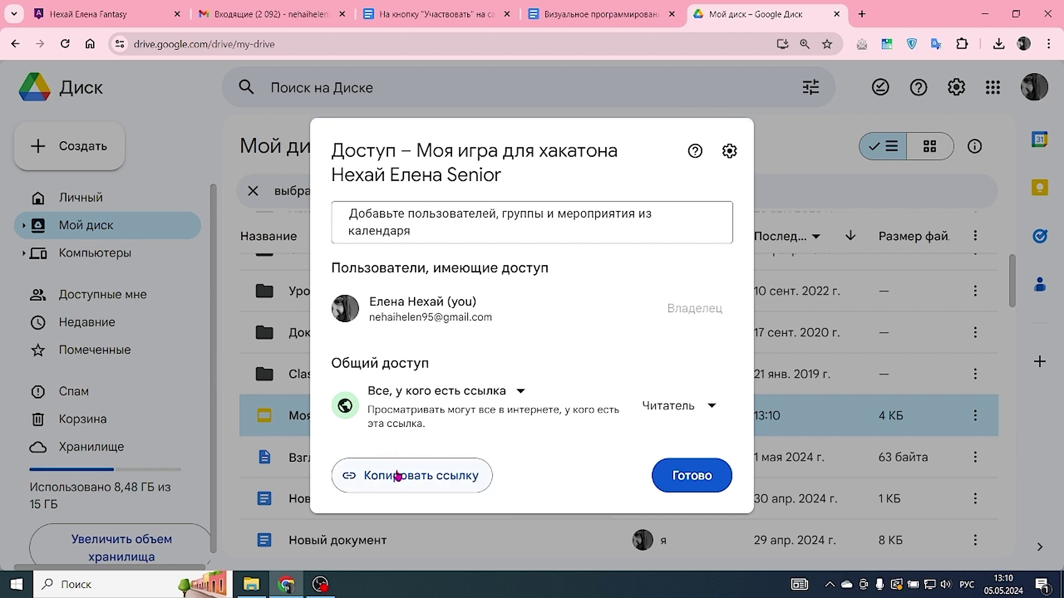
{"action": "left_click", "coordinate": [398, 476]}
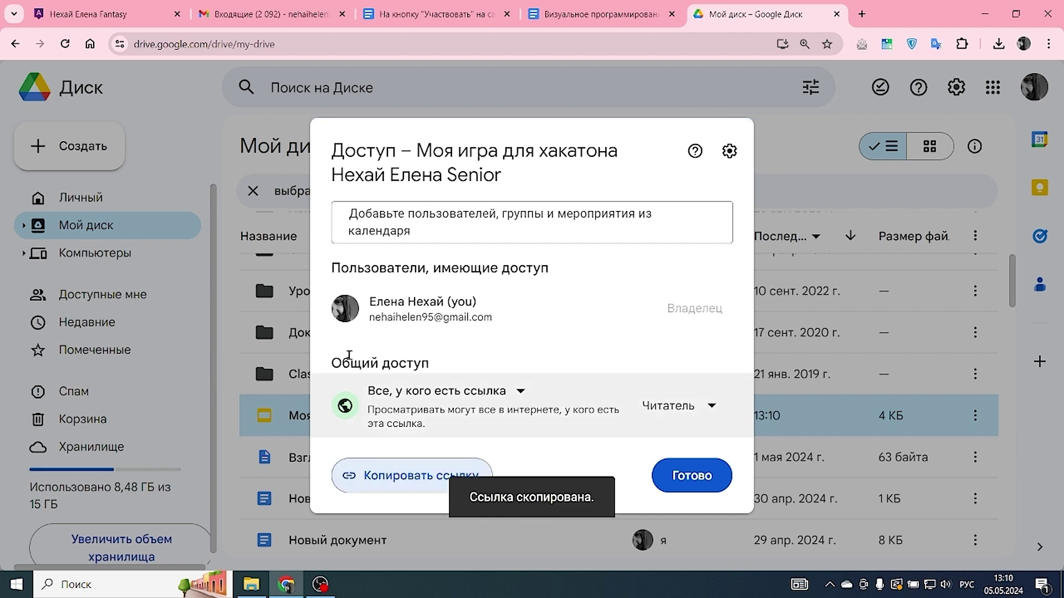
{"action": "left_click", "coordinate": [289, 23]}
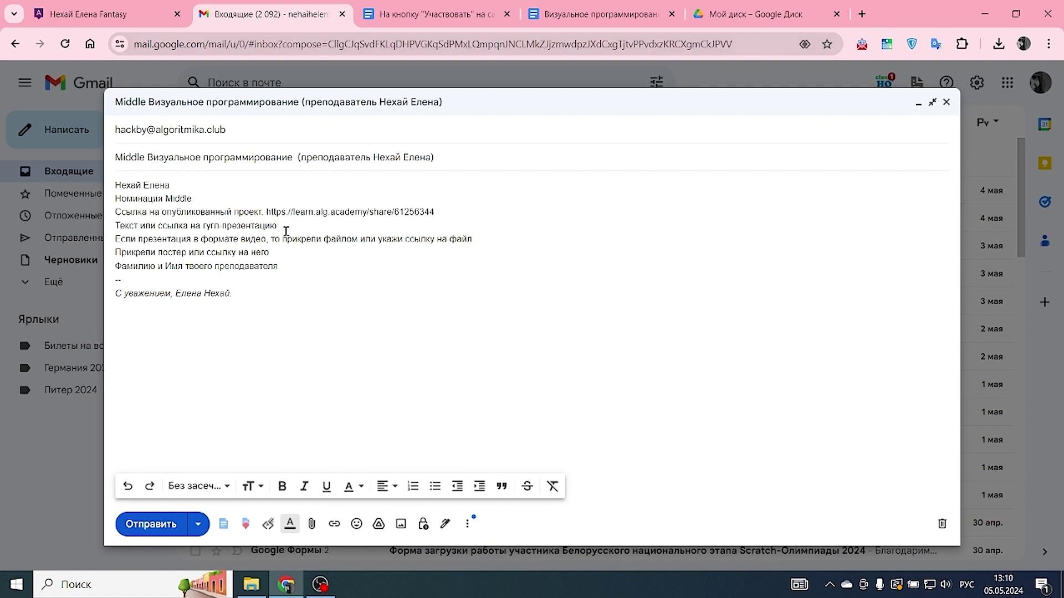
- Paste the presentation's sharing link after the 'презентацию' line of the draft
{"action": "left_click_drag", "start_coordinate": [287, 226], "coordinate": [108, 230]}
{"action": "left_click", "coordinate": [292, 228]}
{"action": "right_click", "coordinate": [294, 226]}
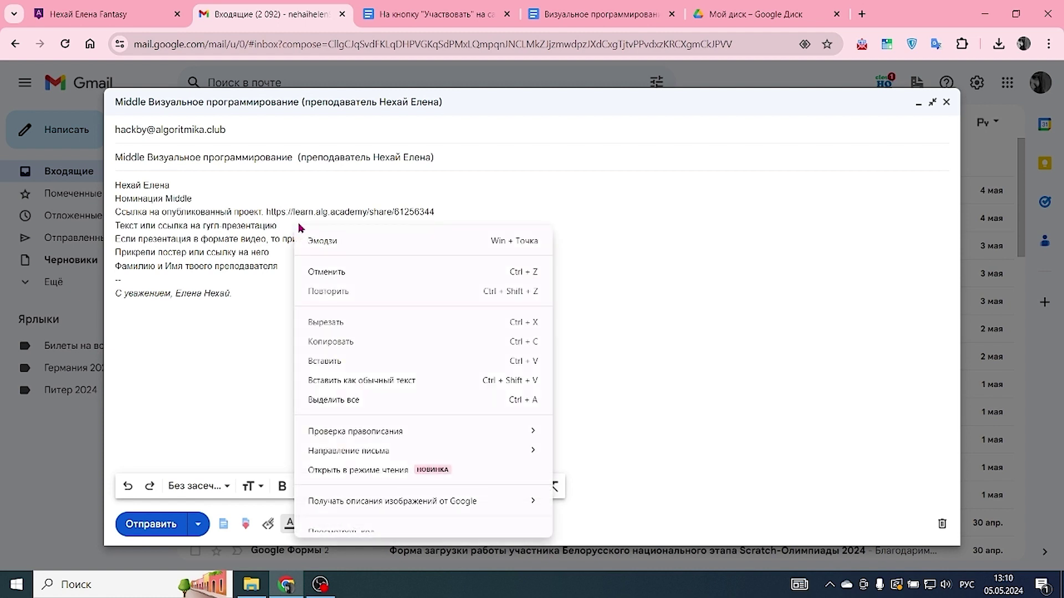
{"action": "left_click", "coordinate": [363, 363]}
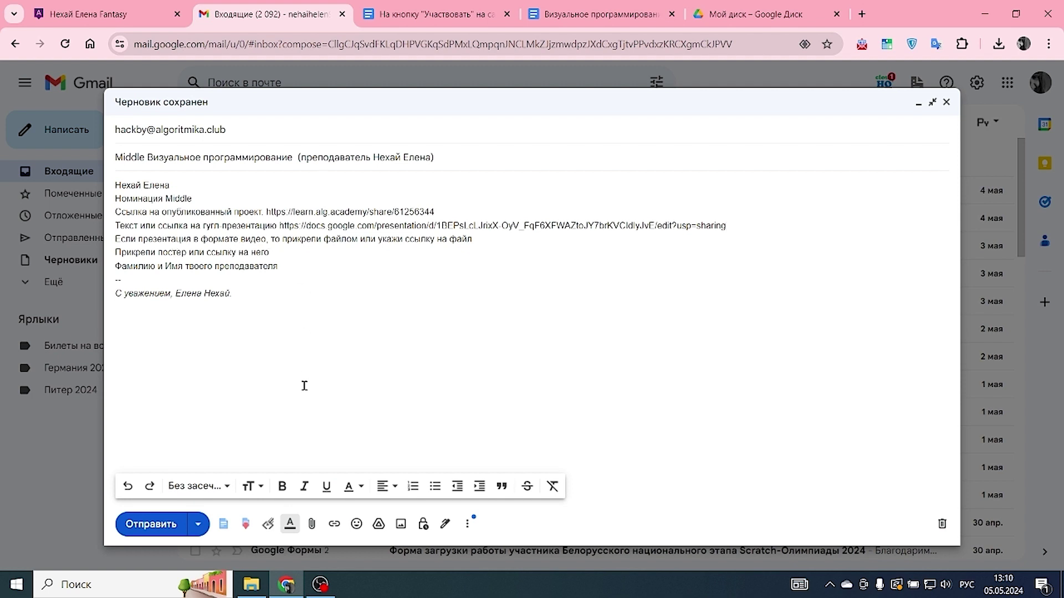
- Delete the 'Если презентация…' video-presentation line and its leftover empty line
{"action": "left_click", "coordinate": [312, 525]}
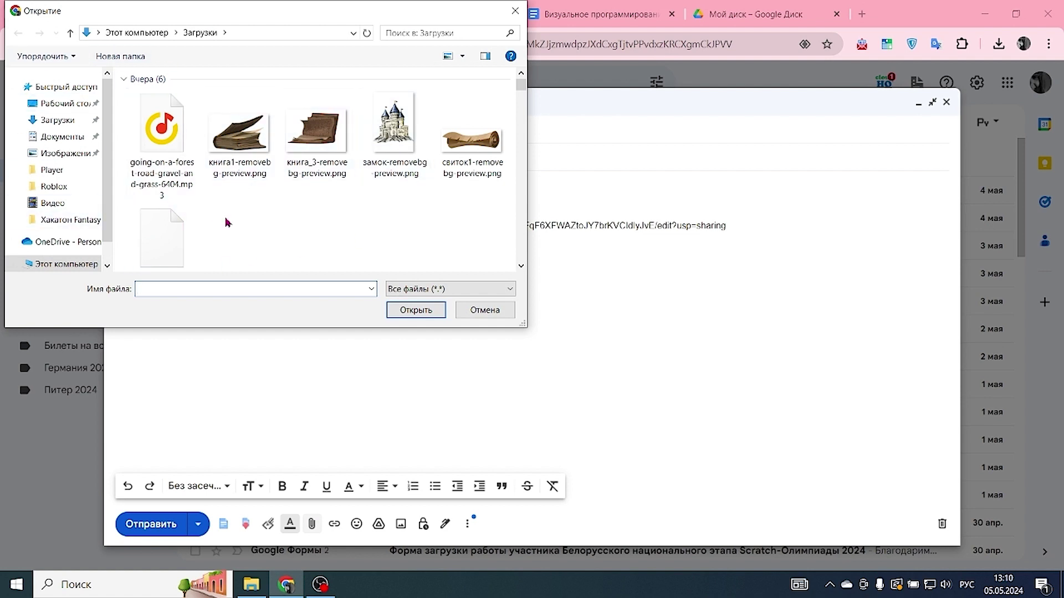
{"action": "scroll", "coordinate": [248, 213], "scroll_direction": "down", "scroll_amount": 1}
{"action": "scroll", "coordinate": [248, 213], "scroll_direction": "down", "scroll_amount": 2}
{"action": "scroll", "coordinate": [248, 214], "scroll_direction": "up", "scroll_amount": 4}
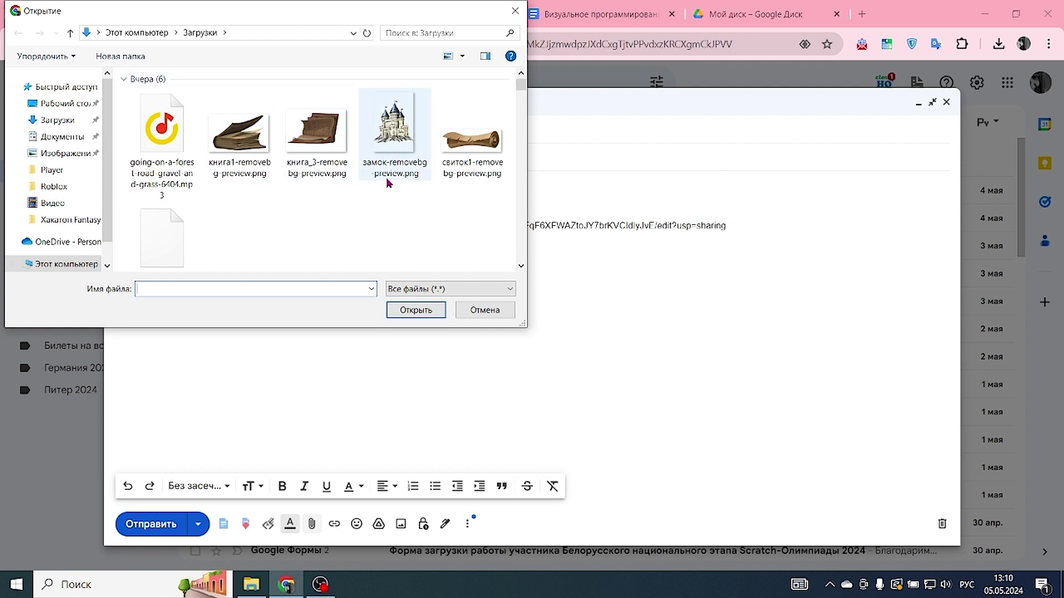
{"action": "left_click", "coordinate": [515, 11]}
{"action": "left_click_drag", "start_coordinate": [472, 239], "coordinate": [115, 243]}
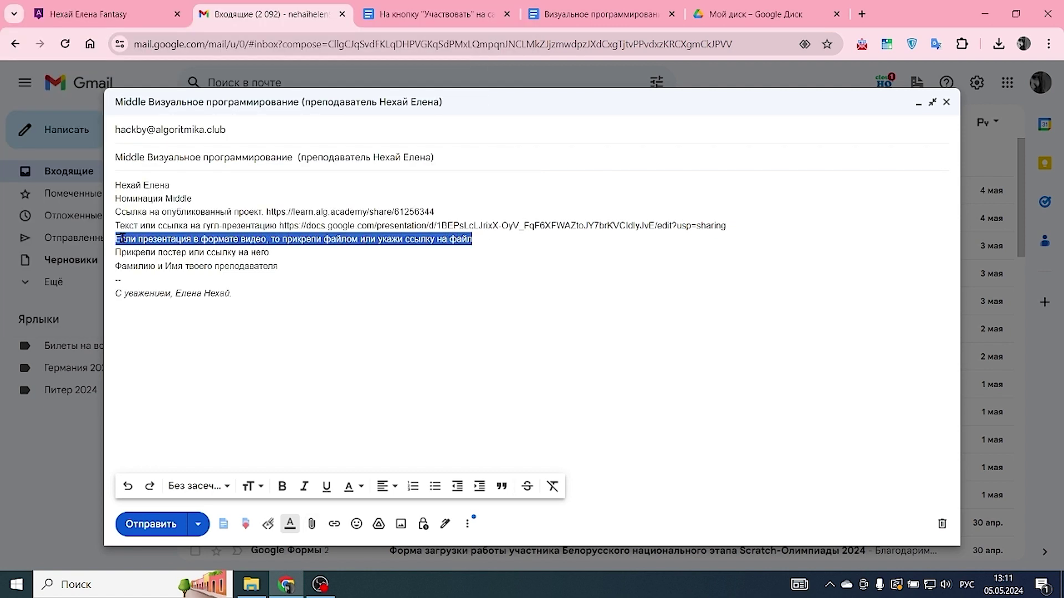
{"action": "key", "text": "BackSpace"}
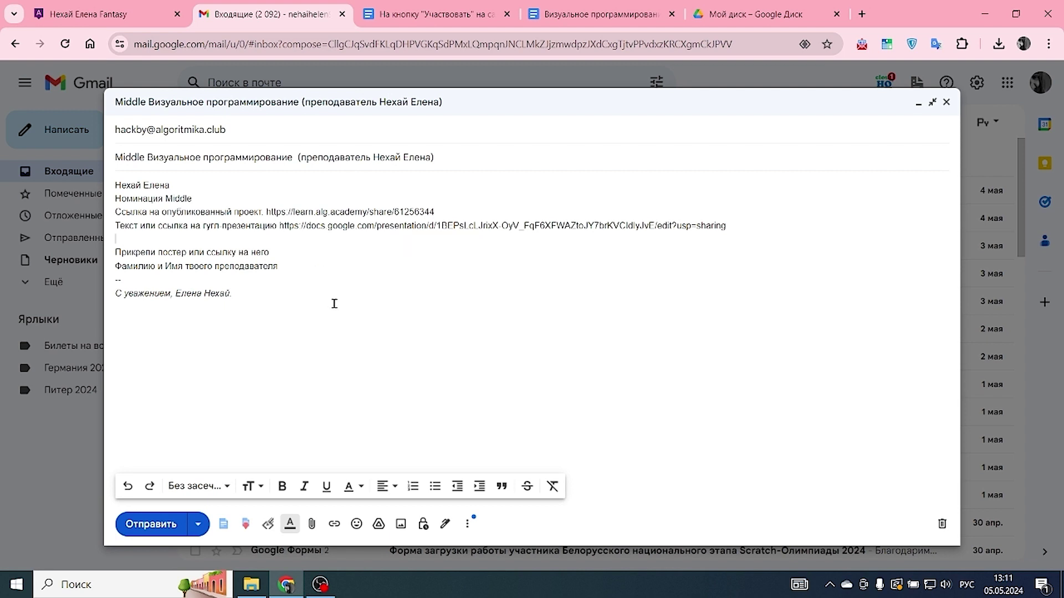
{"action": "key", "text": "BackSpace"}
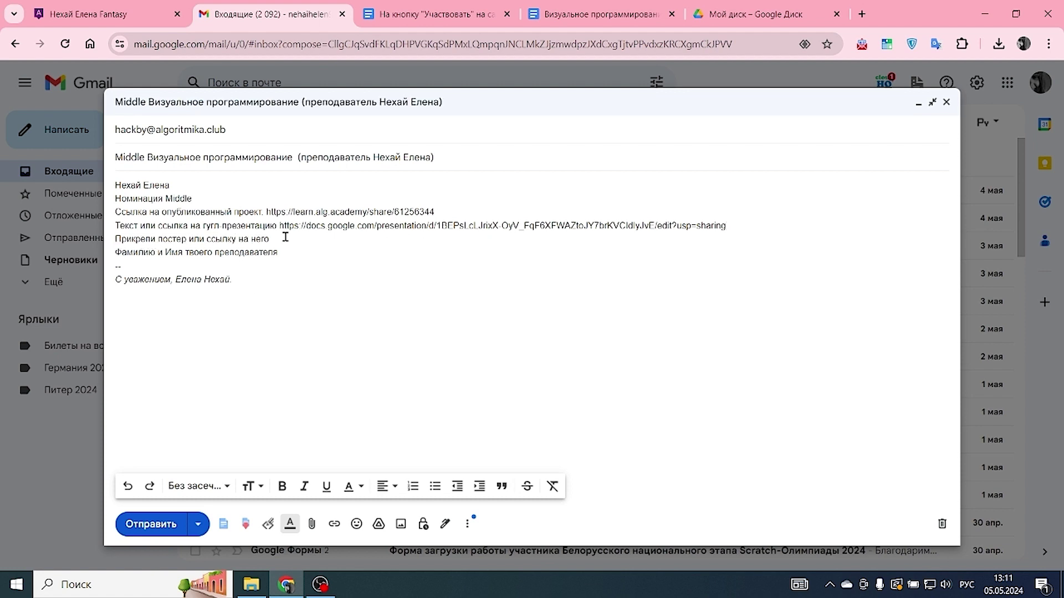
- Attach 'Постер моей игры.jpg' from the Хакатон Fantasy Games folder to the draft
{"action": "left_click", "coordinate": [313, 524]}
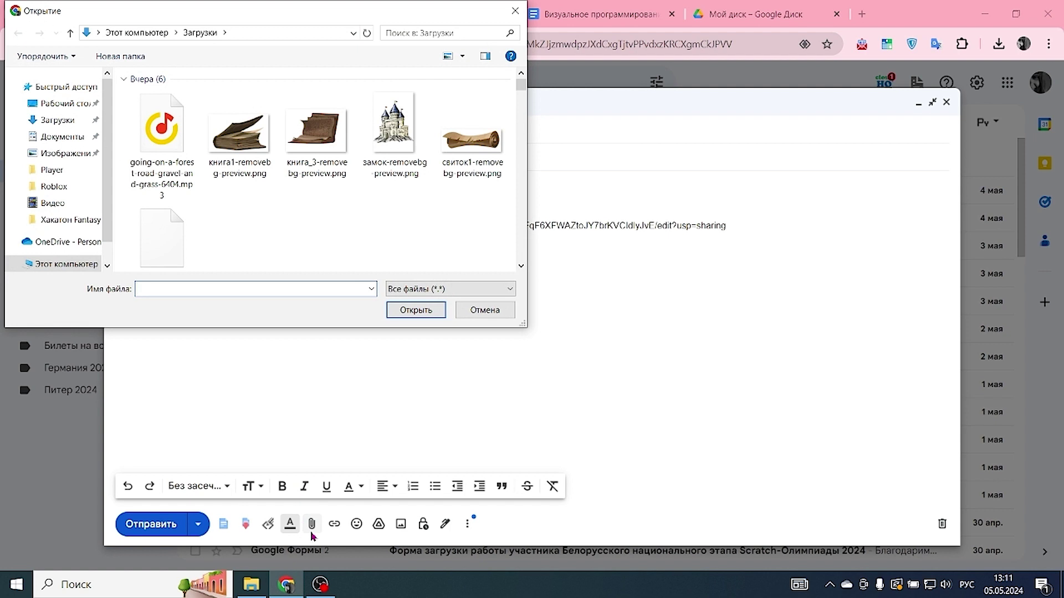
{"action": "left_click", "coordinate": [70, 120]}
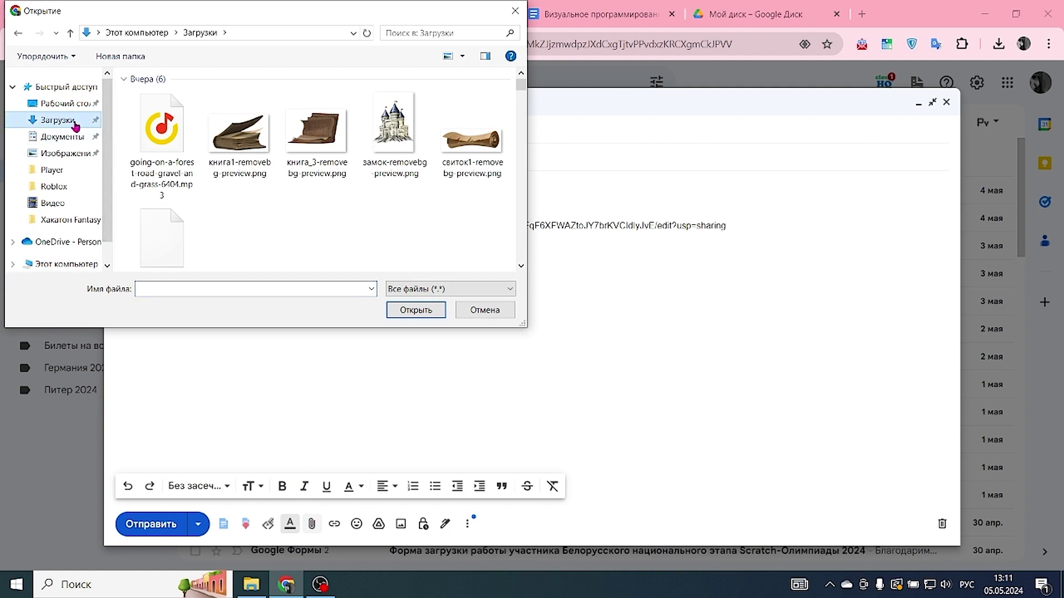
{"action": "left_click", "coordinate": [70, 219]}
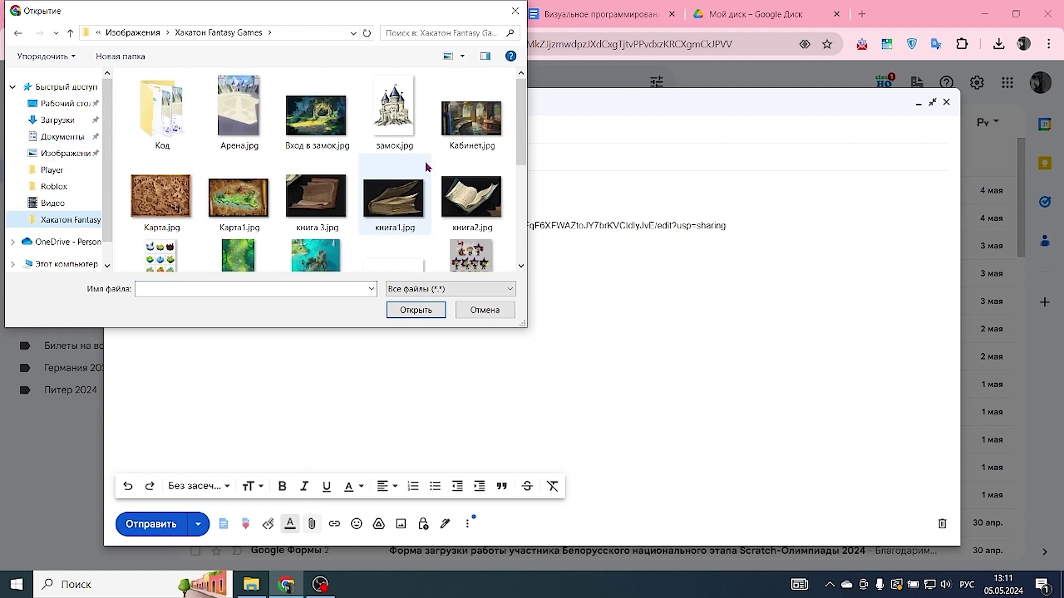
{"action": "scroll", "coordinate": [412, 186], "scroll_direction": "down", "scroll_amount": 4}
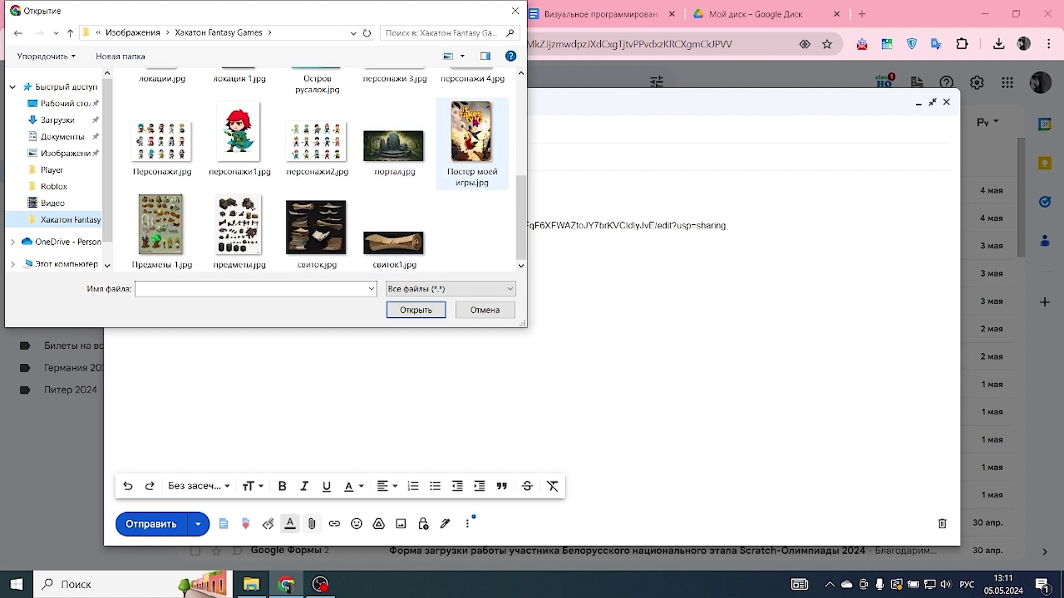
{"action": "left_click", "coordinate": [467, 145]}
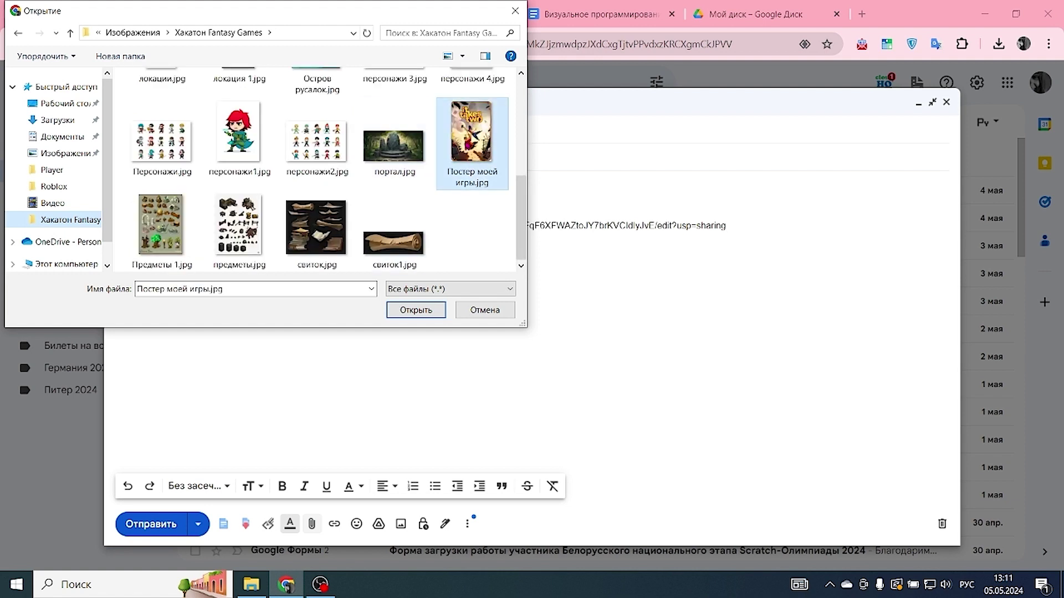
{"action": "left_click", "coordinate": [413, 311]}
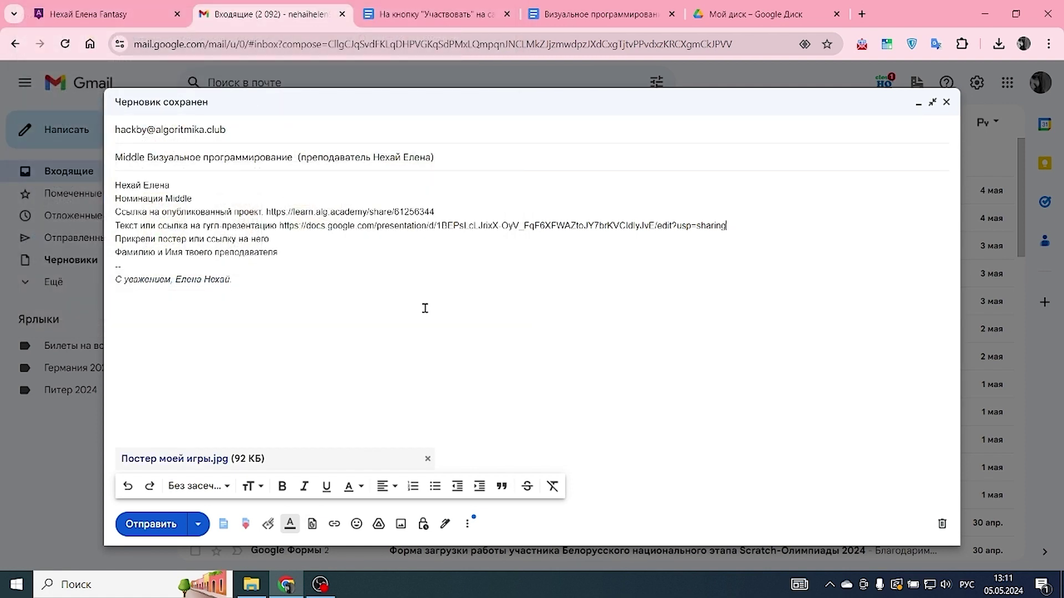
{"action": "left_click", "coordinate": [709, 22]}
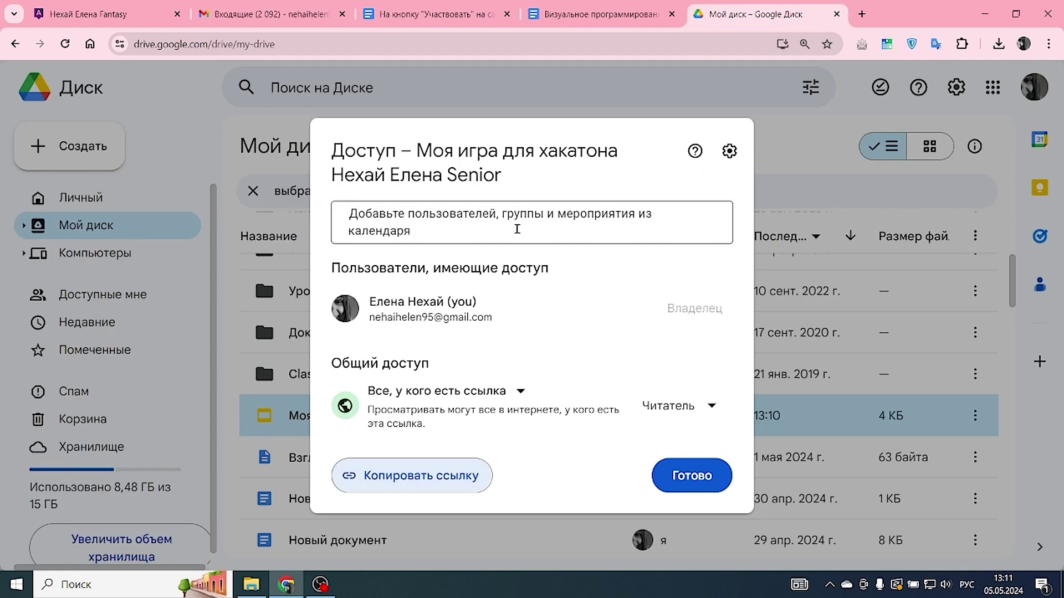
- Close the presentation's Share dialog with Готово and look over its Поделиться menu
{"action": "left_click", "coordinate": [685, 475]}
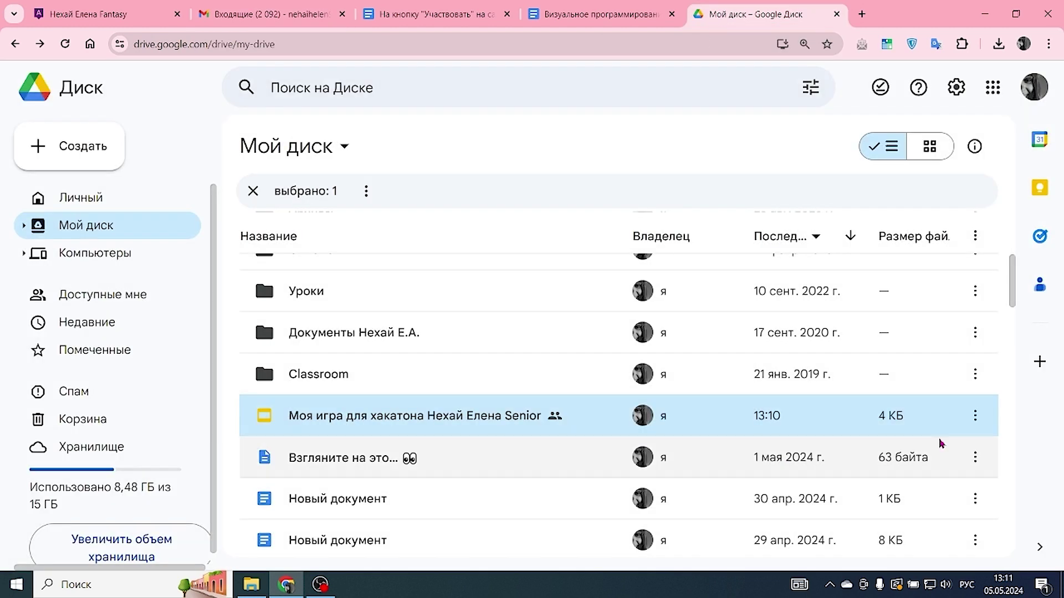
{"action": "left_click", "coordinate": [975, 416]}
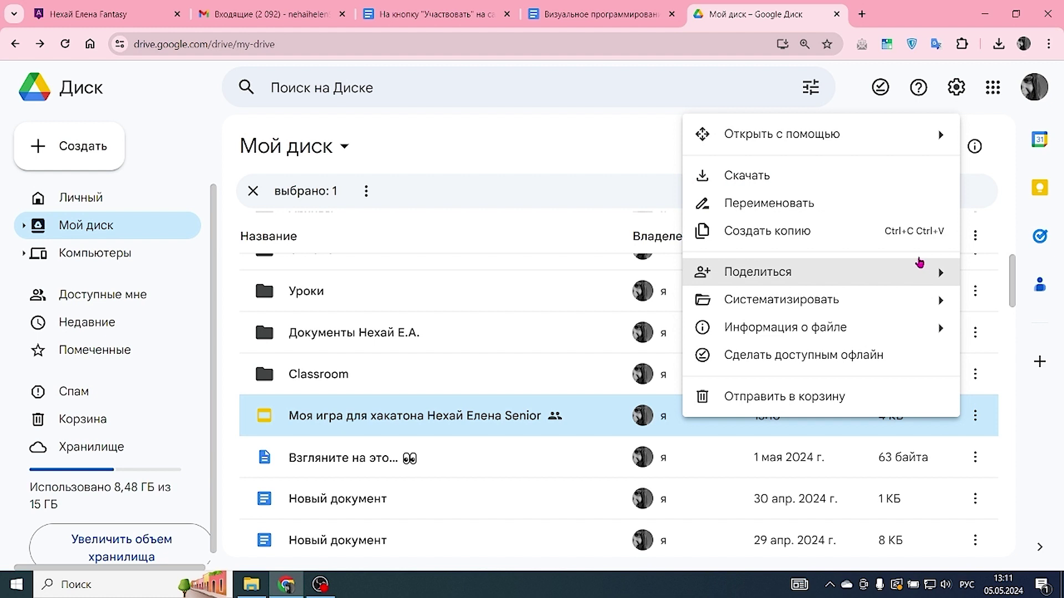
{"action": "mouse_move", "coordinate": [860, 271]}
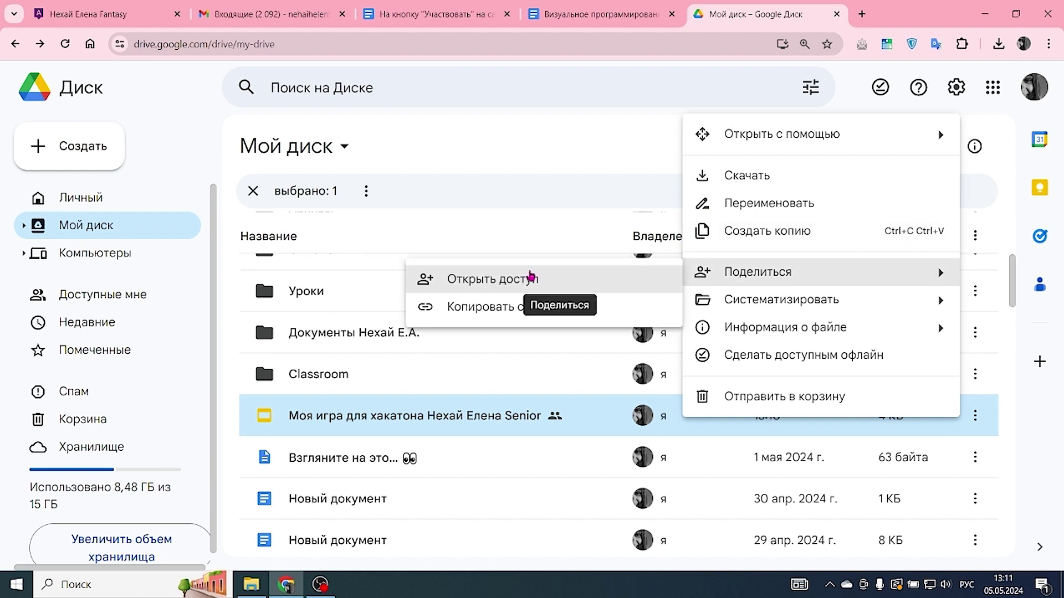
{"action": "left_click", "coordinate": [246, 18]}
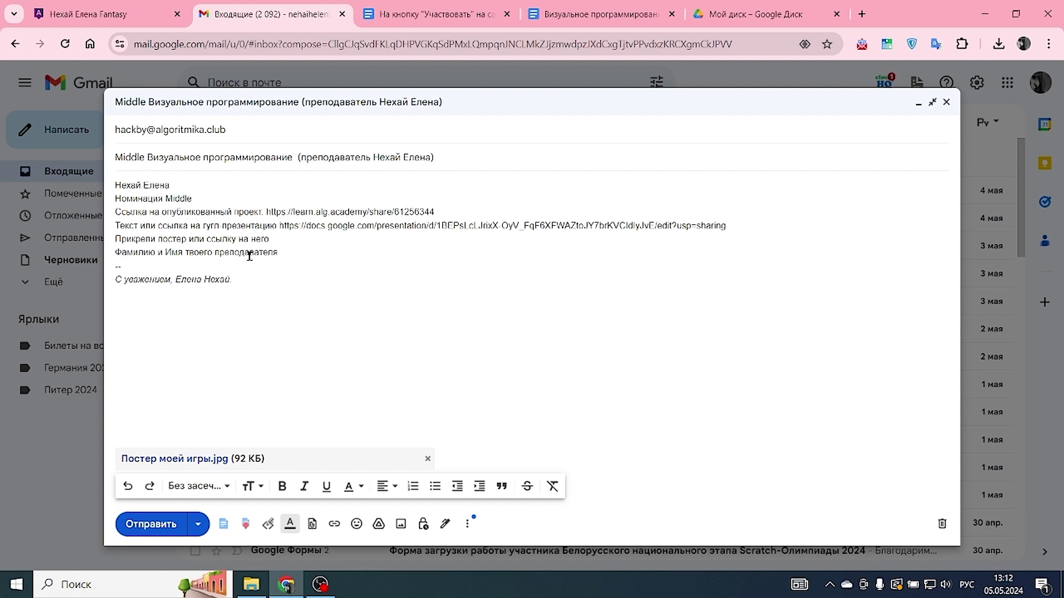
- Delete the 'Фамилию и Имя твоего преподавателя' prompt line from the draft
{"action": "left_click_drag", "start_coordinate": [289, 255], "coordinate": [114, 252]}
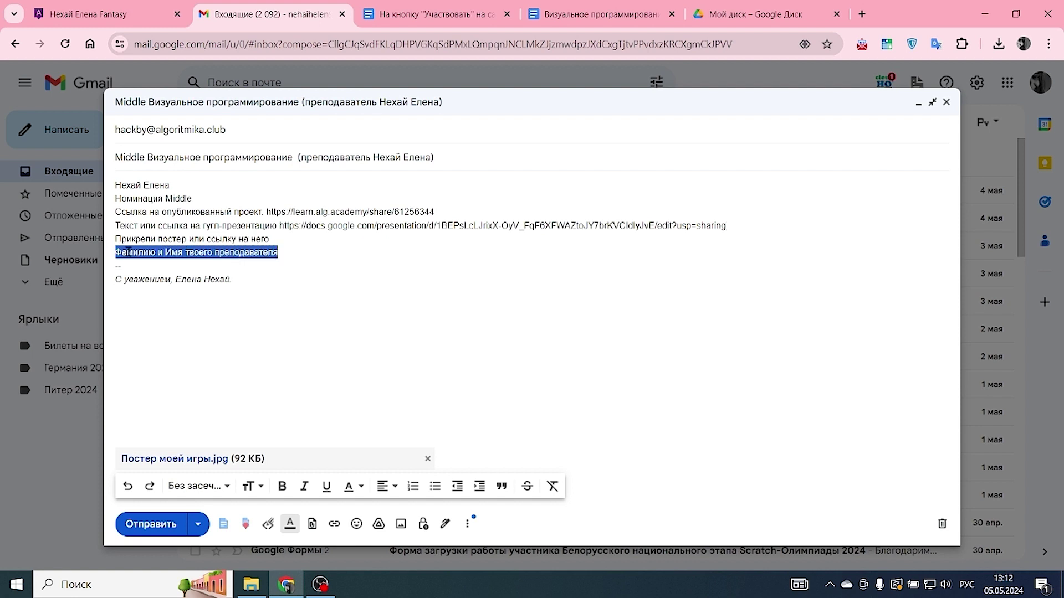
{"action": "key", "text": "BackSpace"}
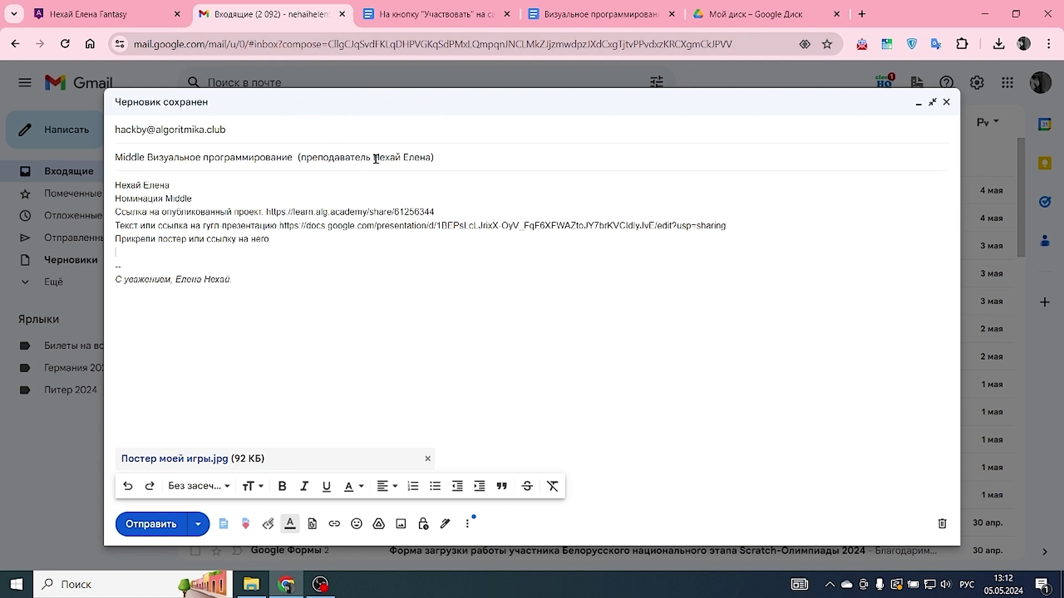
{"action": "left_click", "coordinate": [111, 15]}
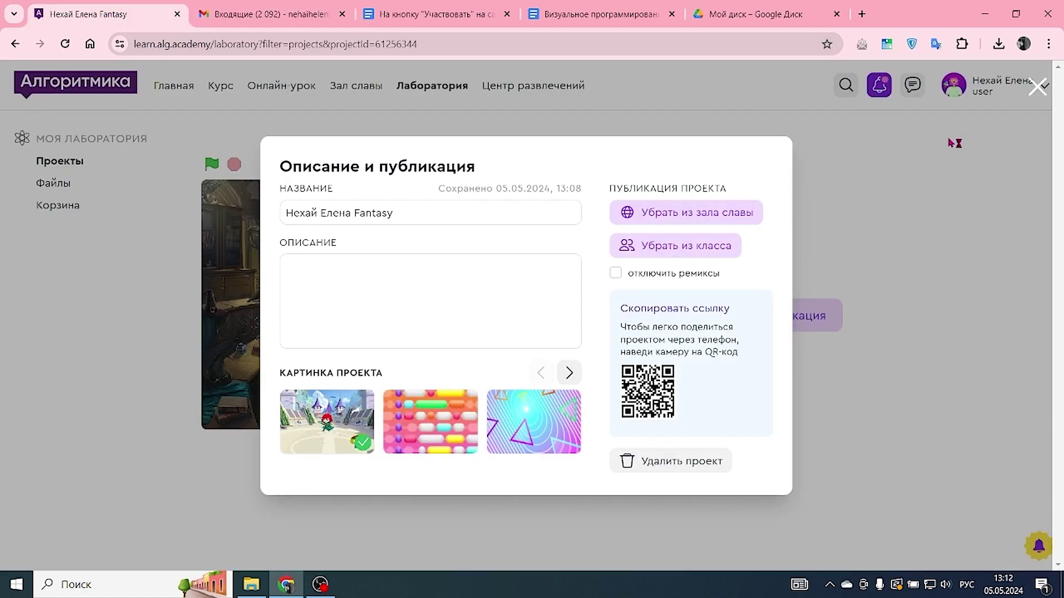
- Copy the teacher's name from the Мой класс page and bring up paste on the draft's empty line
{"action": "left_click", "coordinate": [1026, 90]}
{"action": "left_click", "coordinate": [993, 138]}
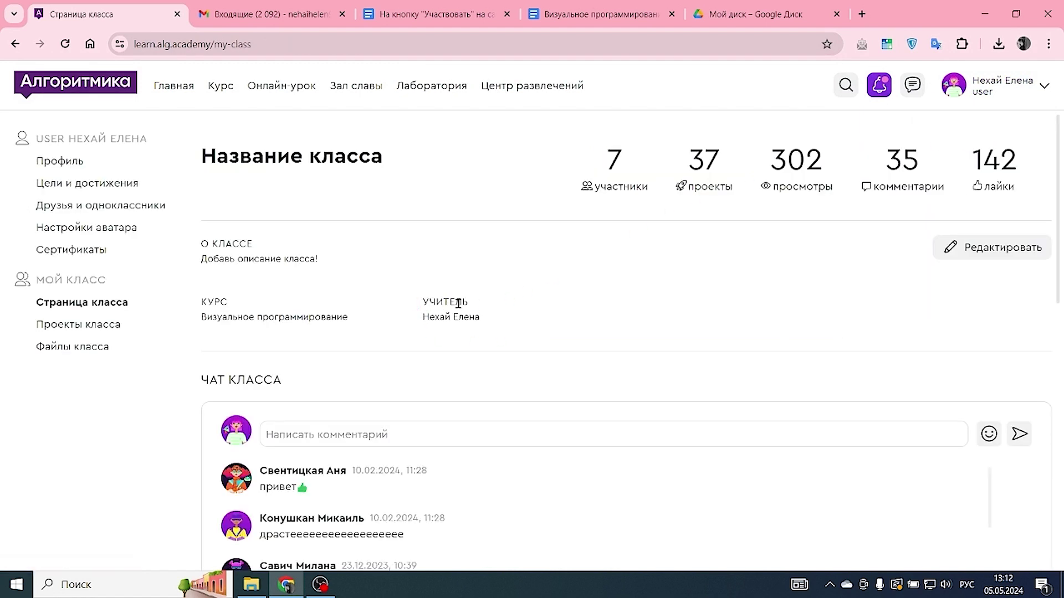
{"action": "left_click_drag", "start_coordinate": [424, 322], "coordinate": [484, 322]}
{"action": "right_click", "coordinate": [470, 320]}
{"action": "left_click", "coordinate": [529, 339]}
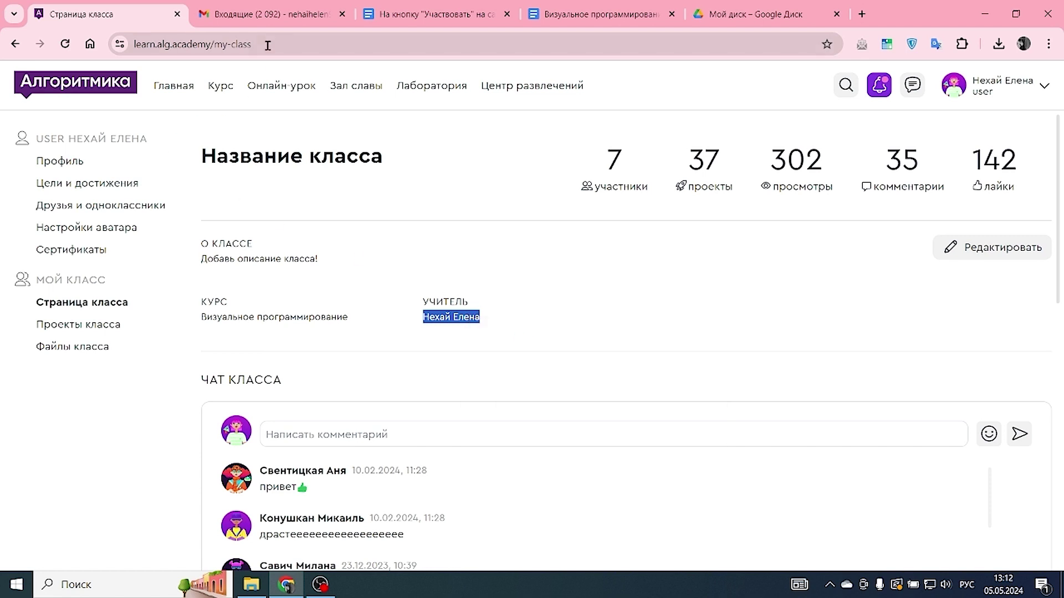
{"action": "left_click", "coordinate": [271, 16]}
{"action": "right_click", "coordinate": [142, 253]}
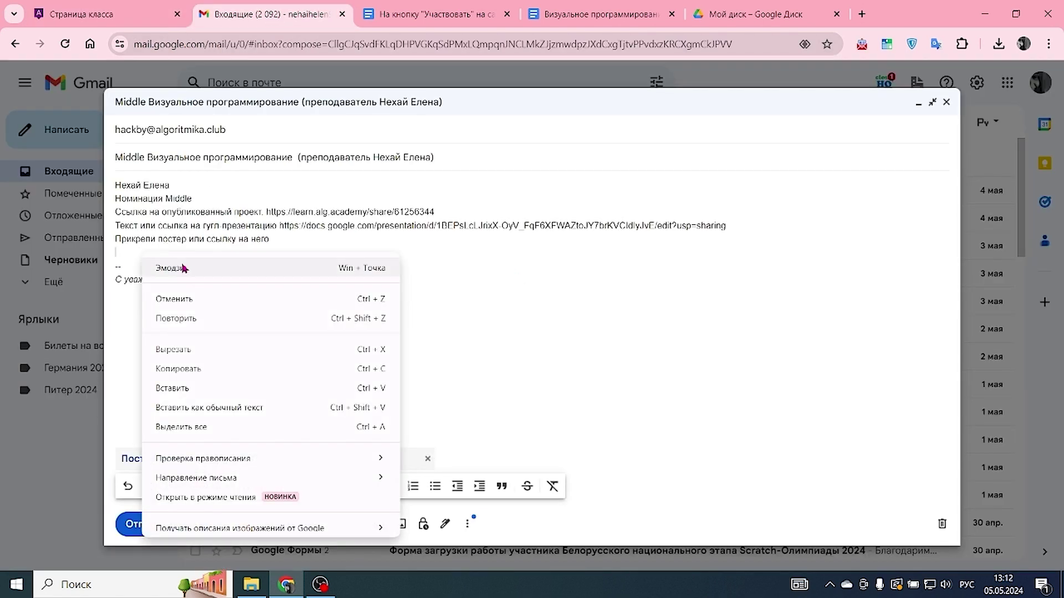